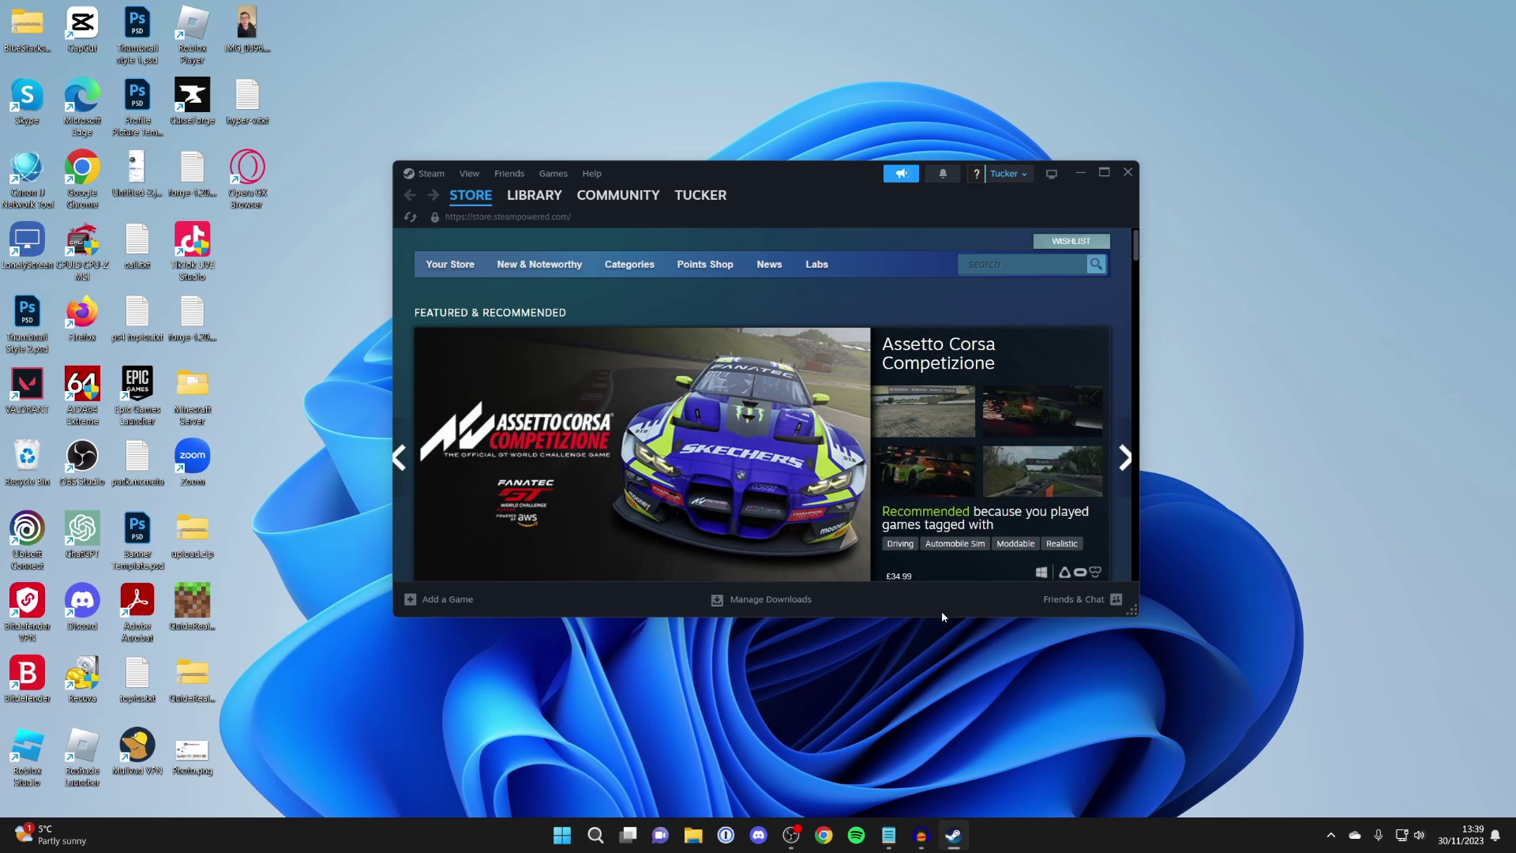
Step: Launch the Run app through a Windows search for 'run'
{"action": "left_click", "coordinate": [595, 835]}
{"action": "type", "text": "run"}
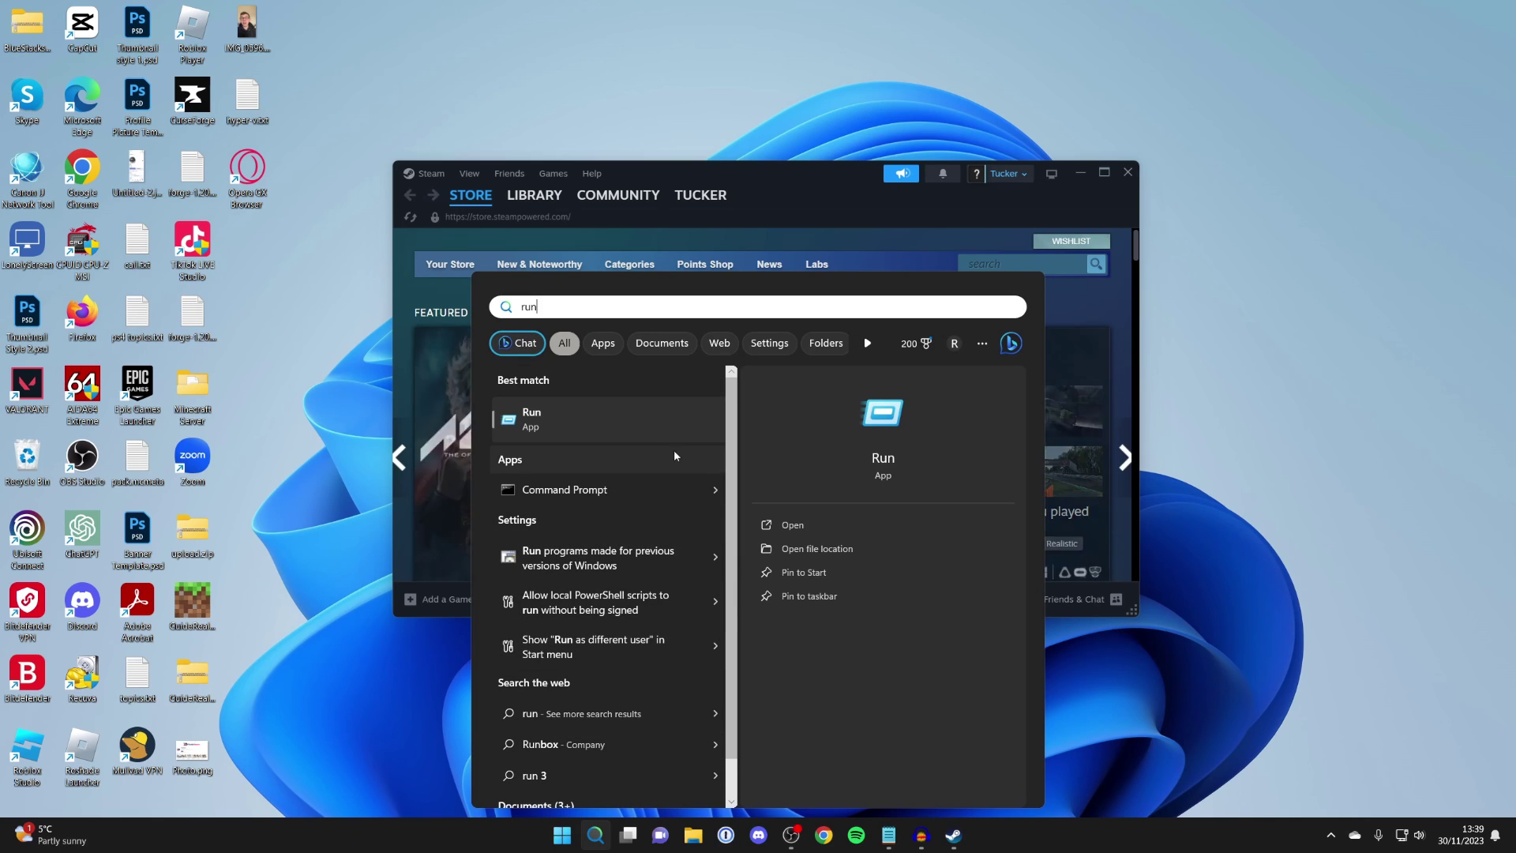
{"action": "key", "text": "Return"}
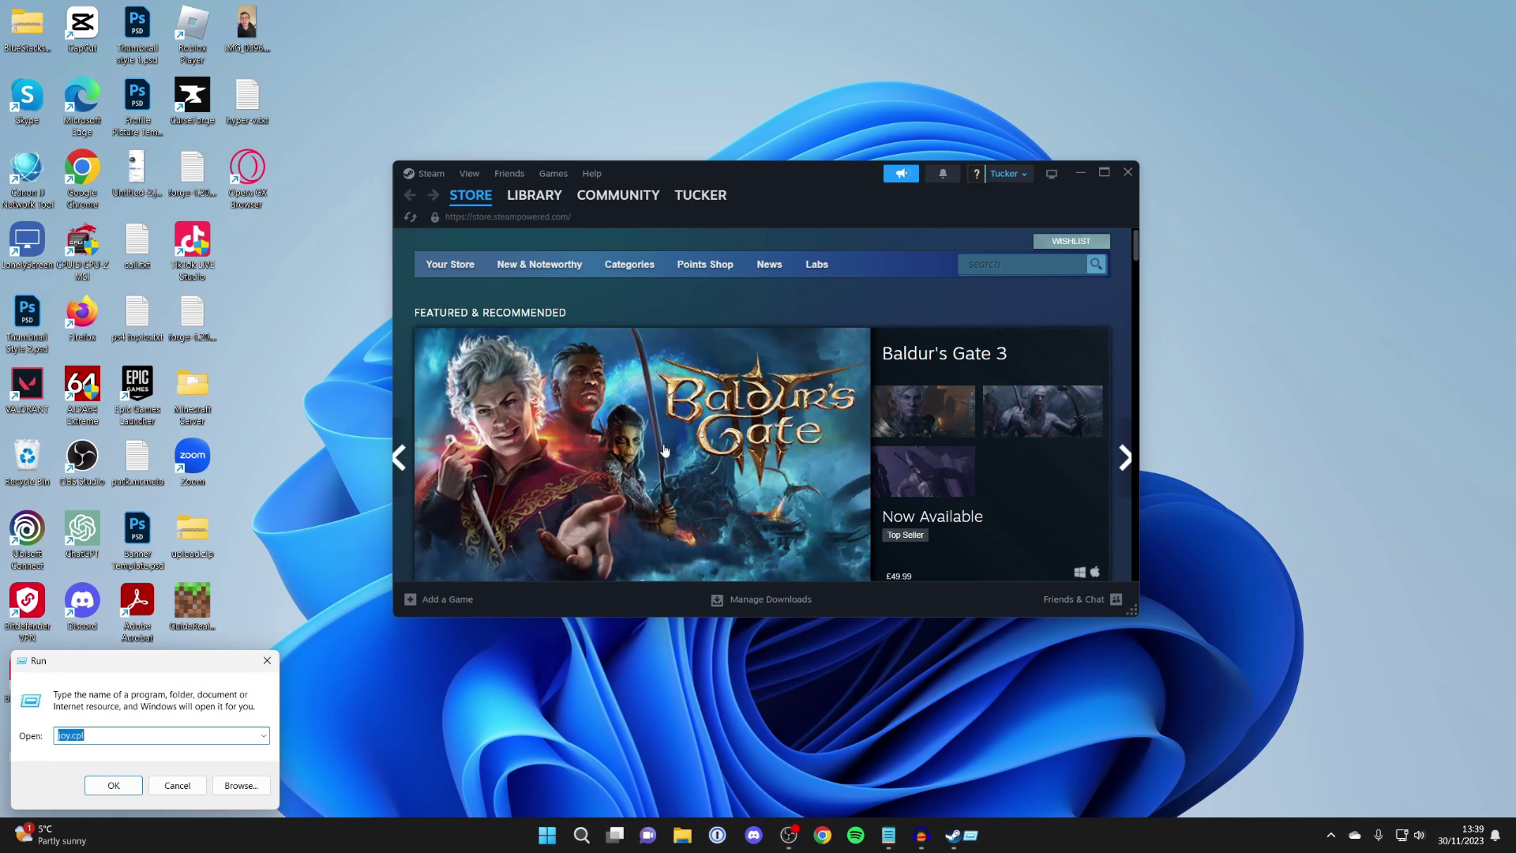
Step: Replace the Run command with joy.cpl and run it
{"action": "left_click", "coordinate": [88, 732]}
{"action": "key", "text": "ctrl+a"}
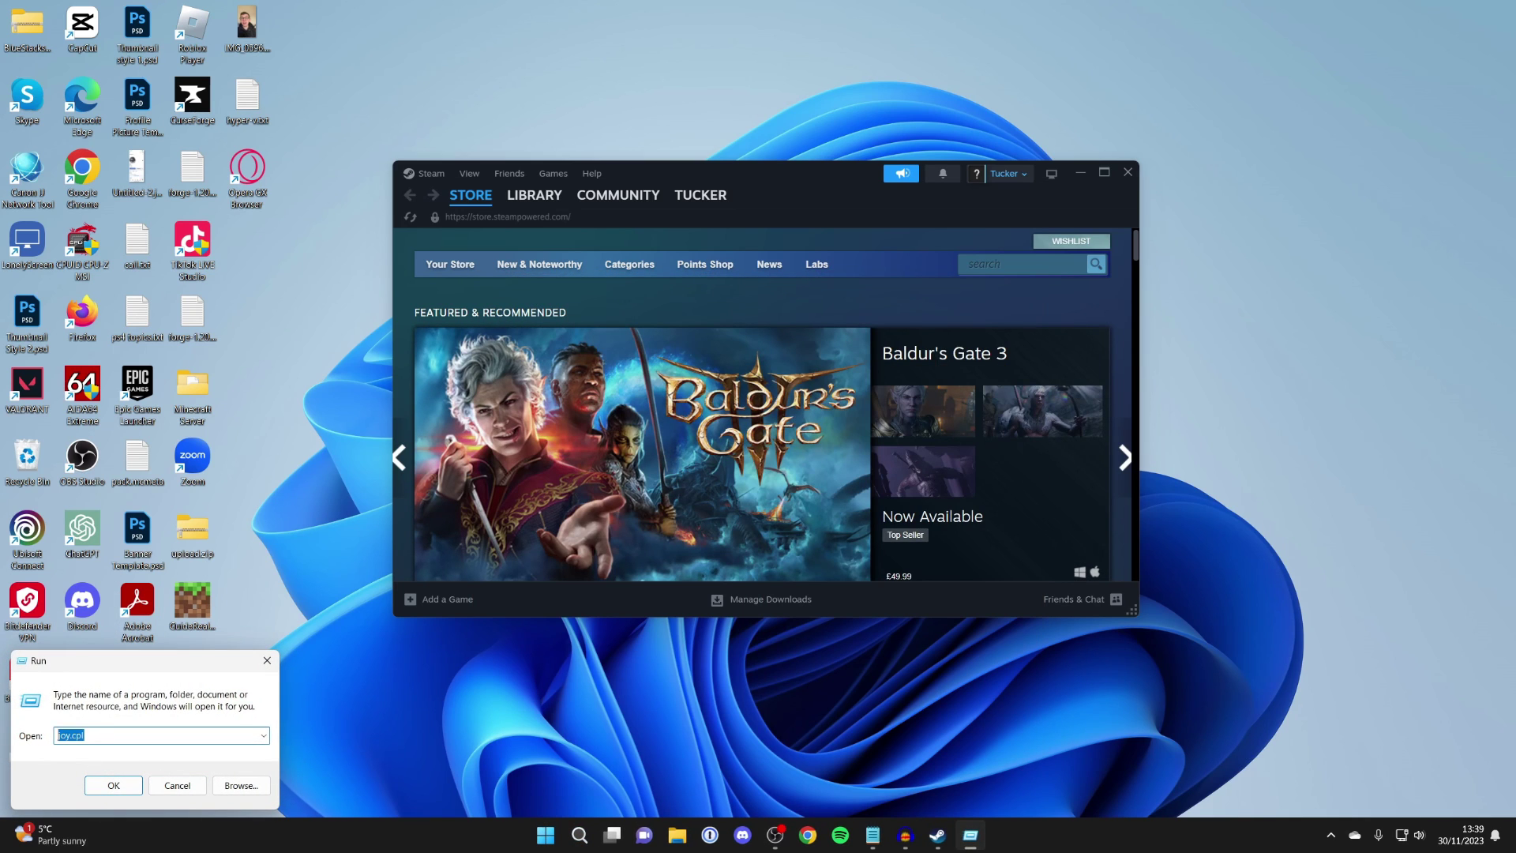
{"action": "type", "text": "joy"}
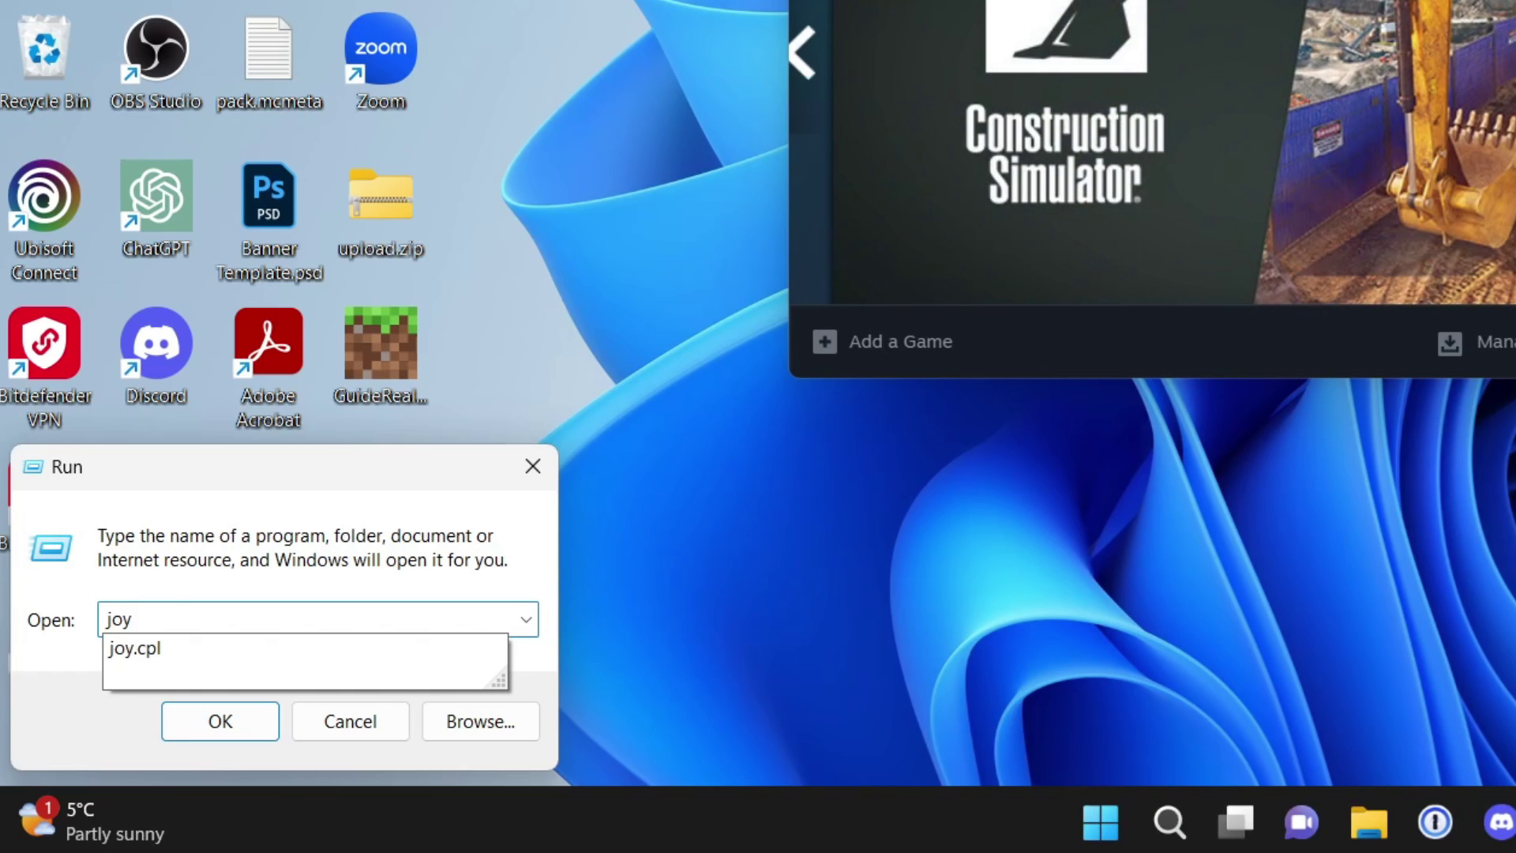
{"action": "type", "text": ".cpl"}
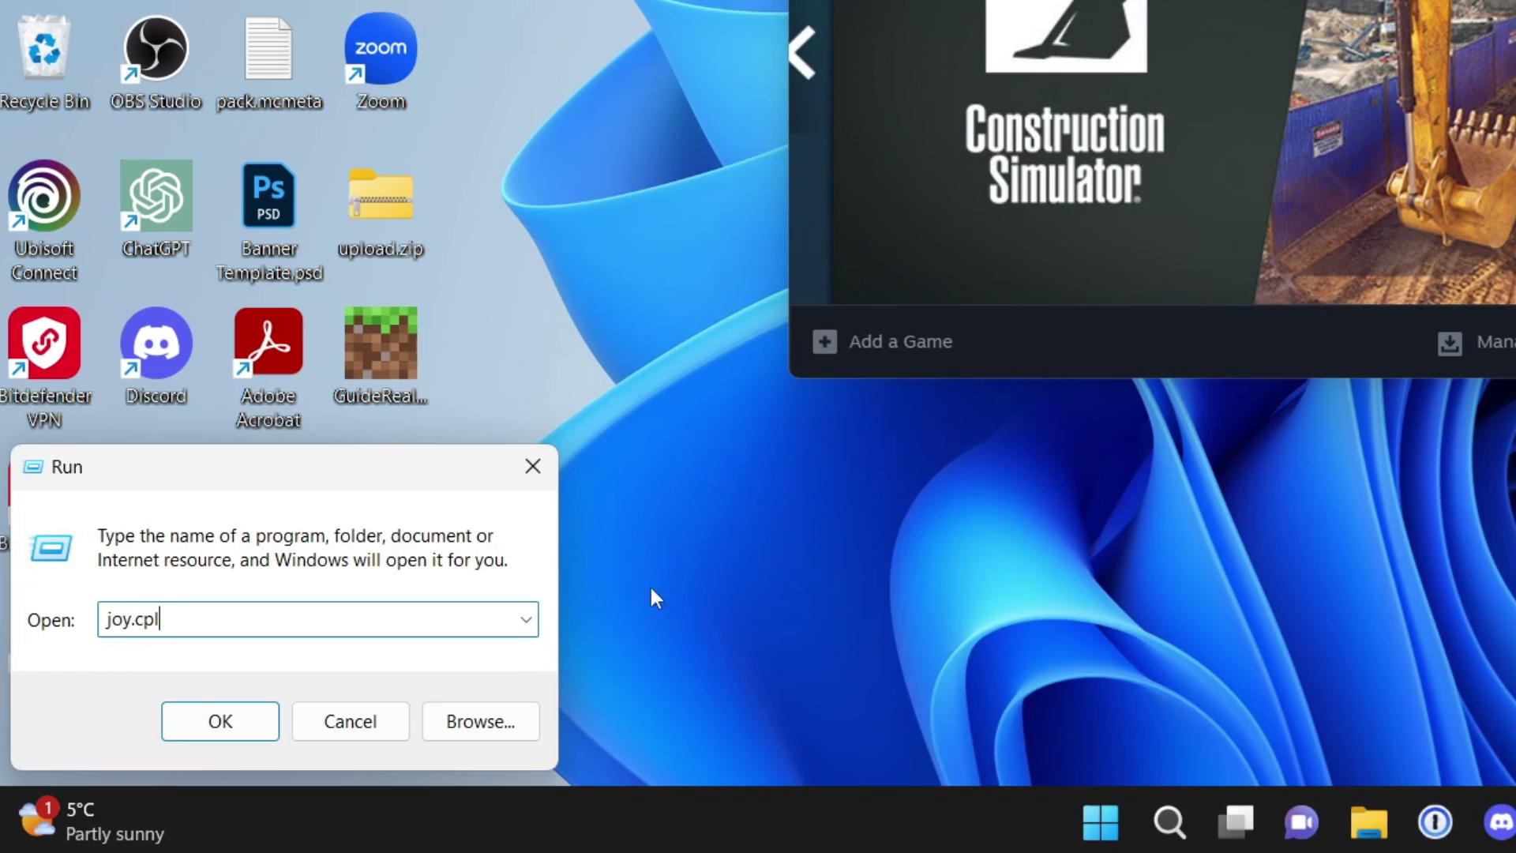
{"action": "left_click", "coordinate": [229, 721]}
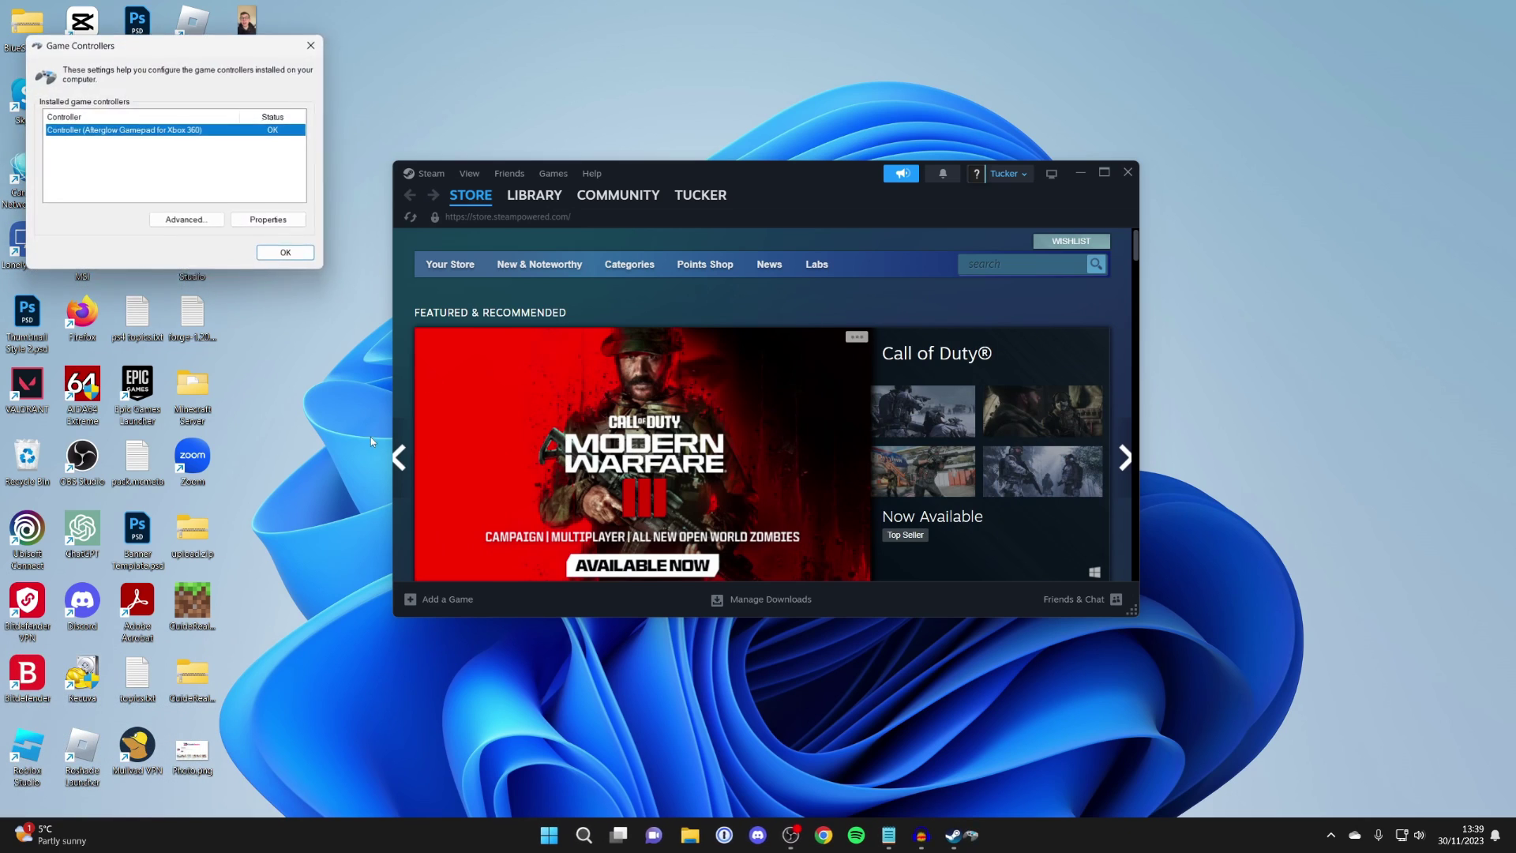
Step: Centre Game Controllers, confirm the Afterglow Gamepad for Xbox 360 shows OK, then close it
{"action": "left_click_drag", "start_coordinate": [119, 47], "coordinate": [679, 282]}
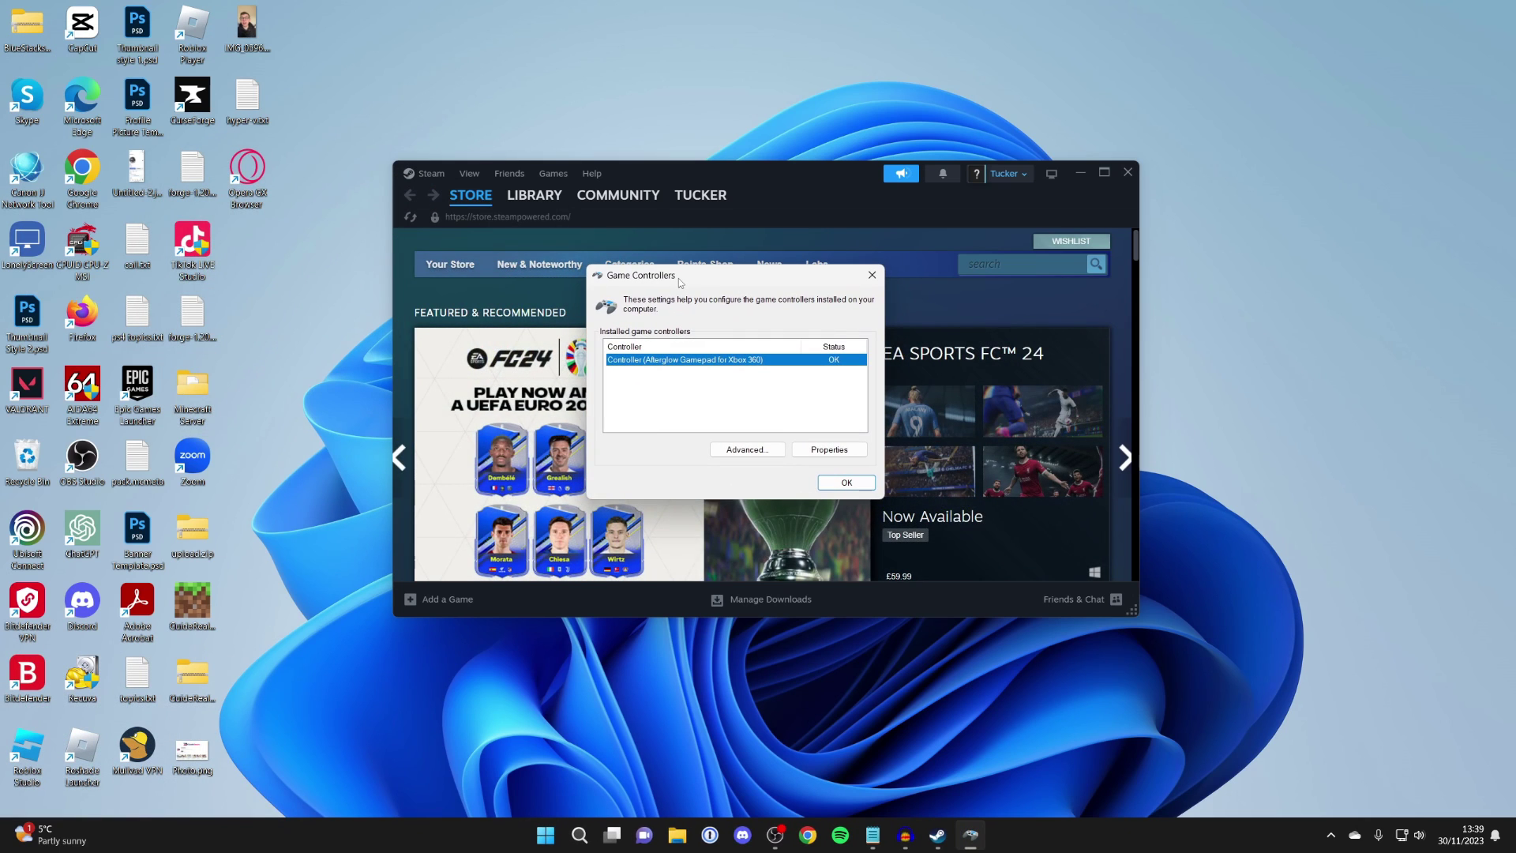
{"action": "left_click", "coordinate": [675, 371]}
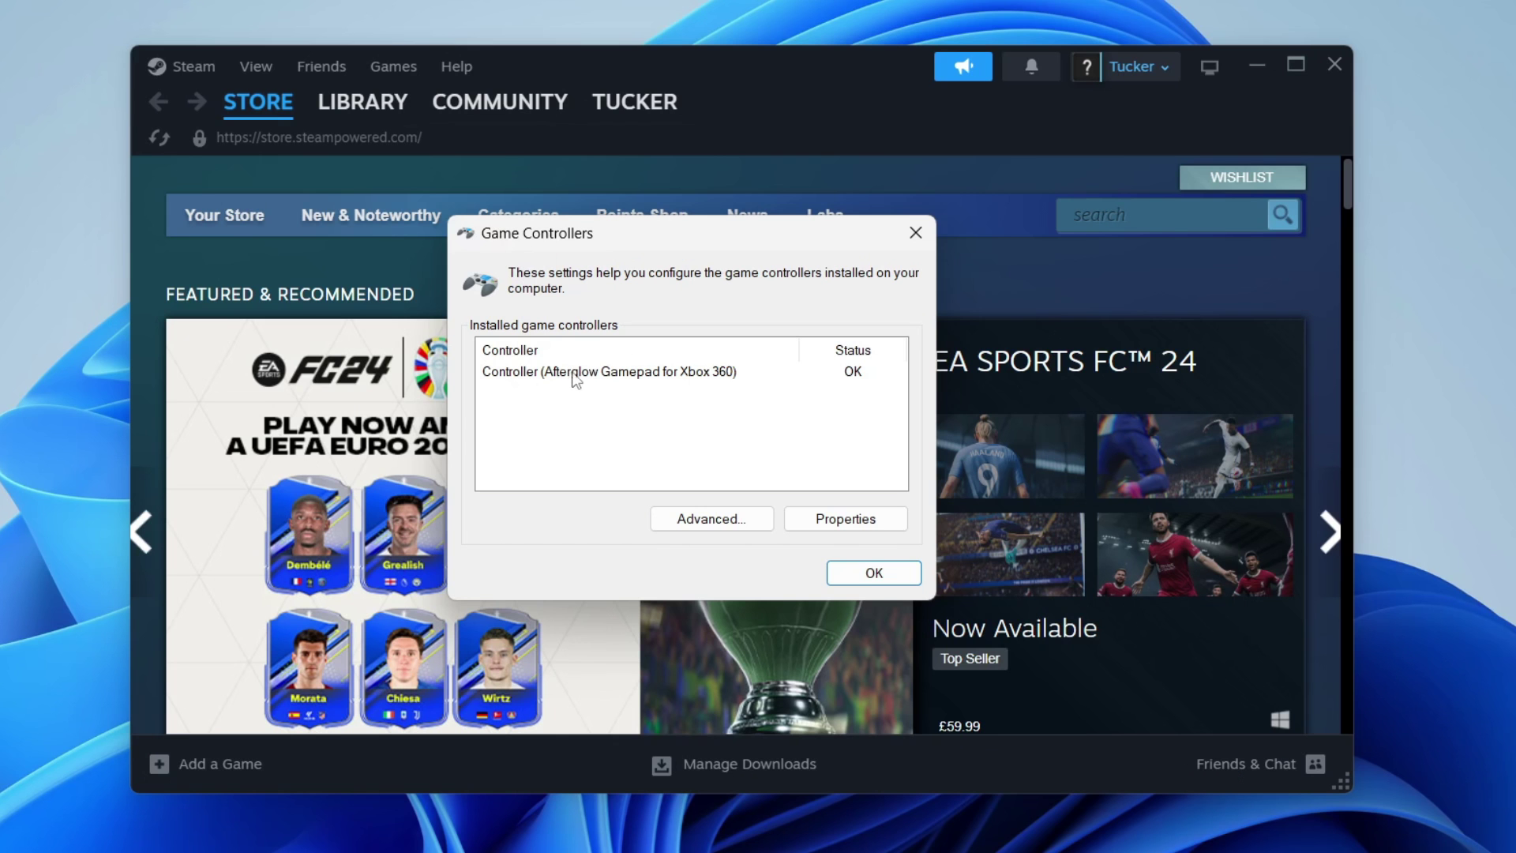
{"action": "left_click", "coordinate": [608, 360]}
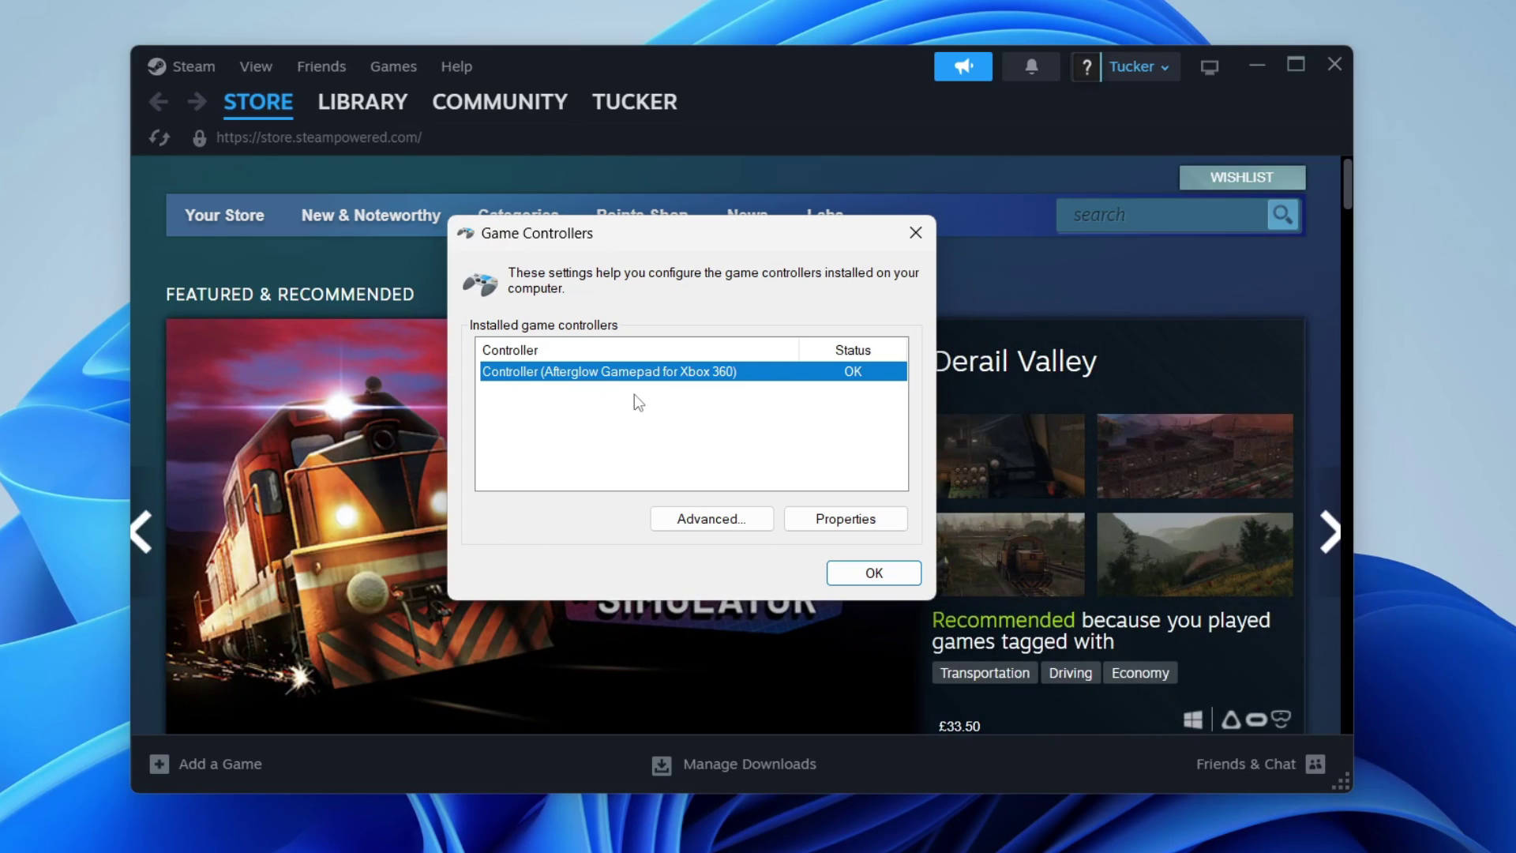
{"action": "left_click", "coordinate": [909, 240]}
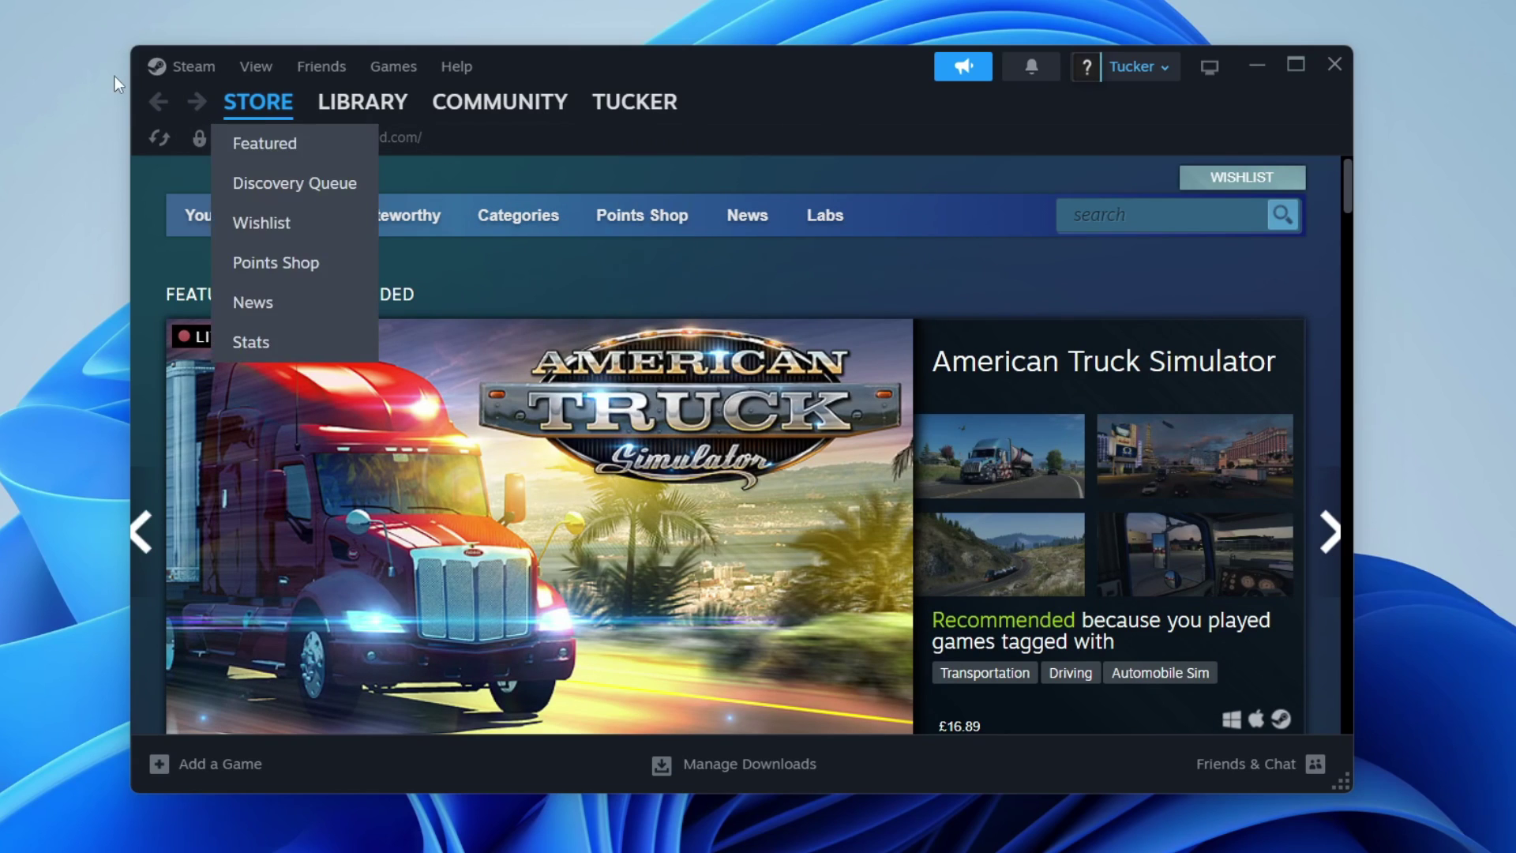
Step: In Steam Settings > Controller, toggle Steam Input for generic controllers off and back on
{"action": "left_click", "coordinate": [191, 73]}
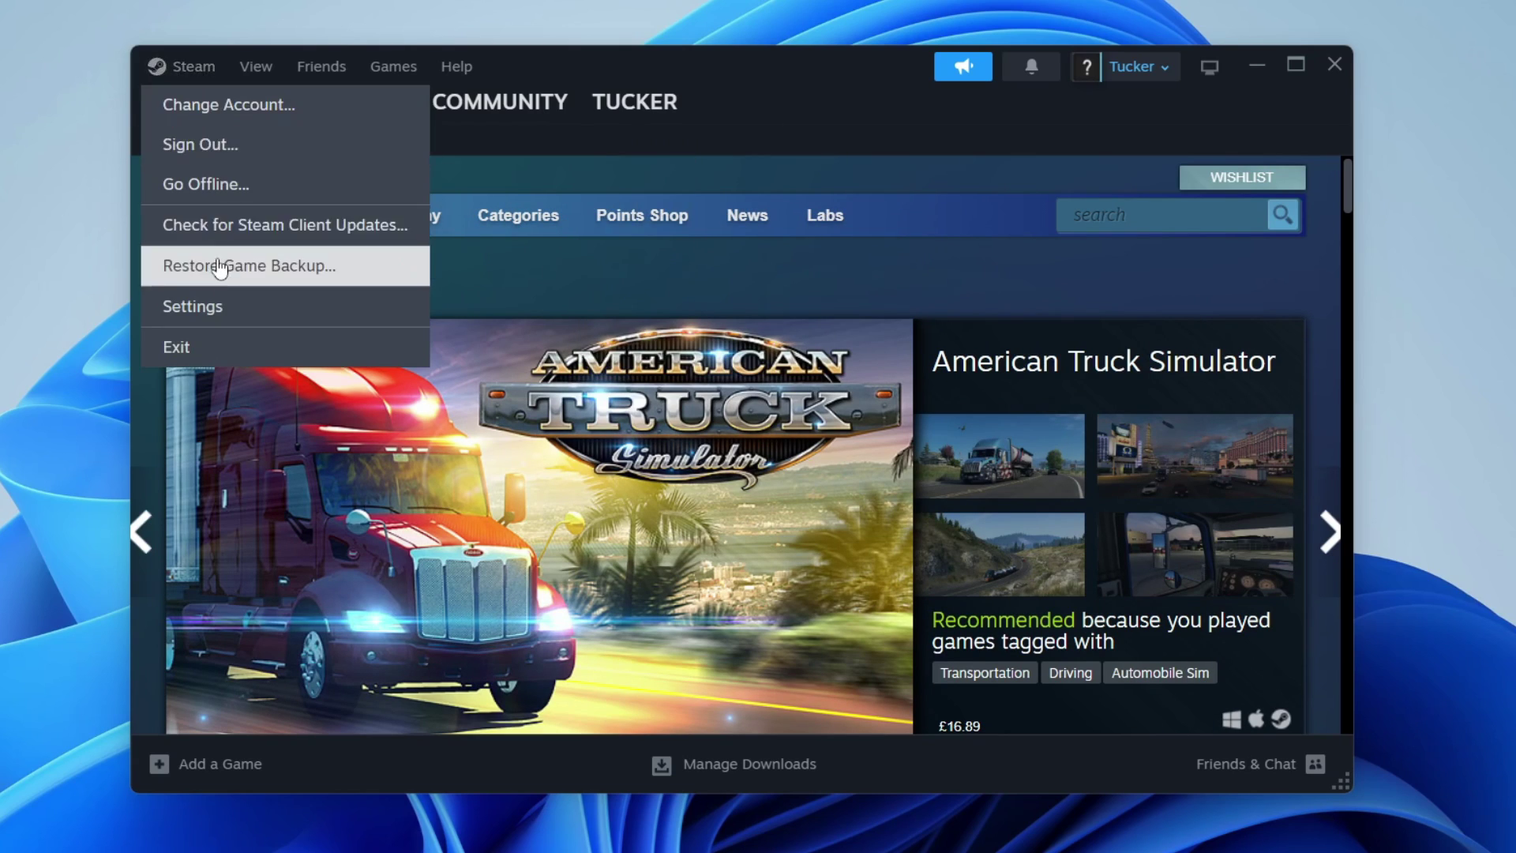
{"action": "left_click", "coordinate": [214, 303]}
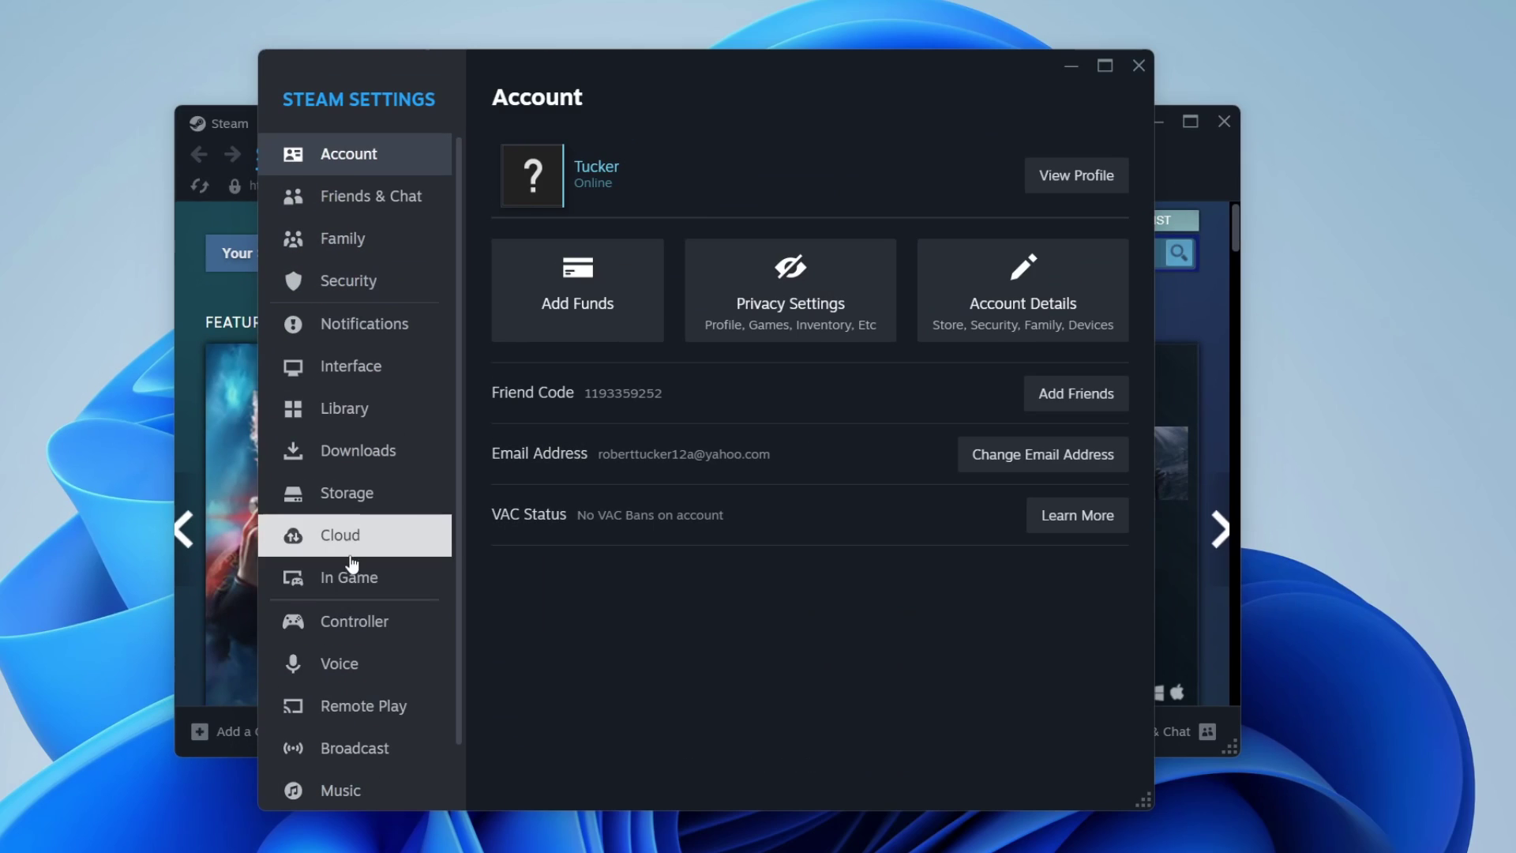
{"action": "left_click", "coordinate": [382, 584]}
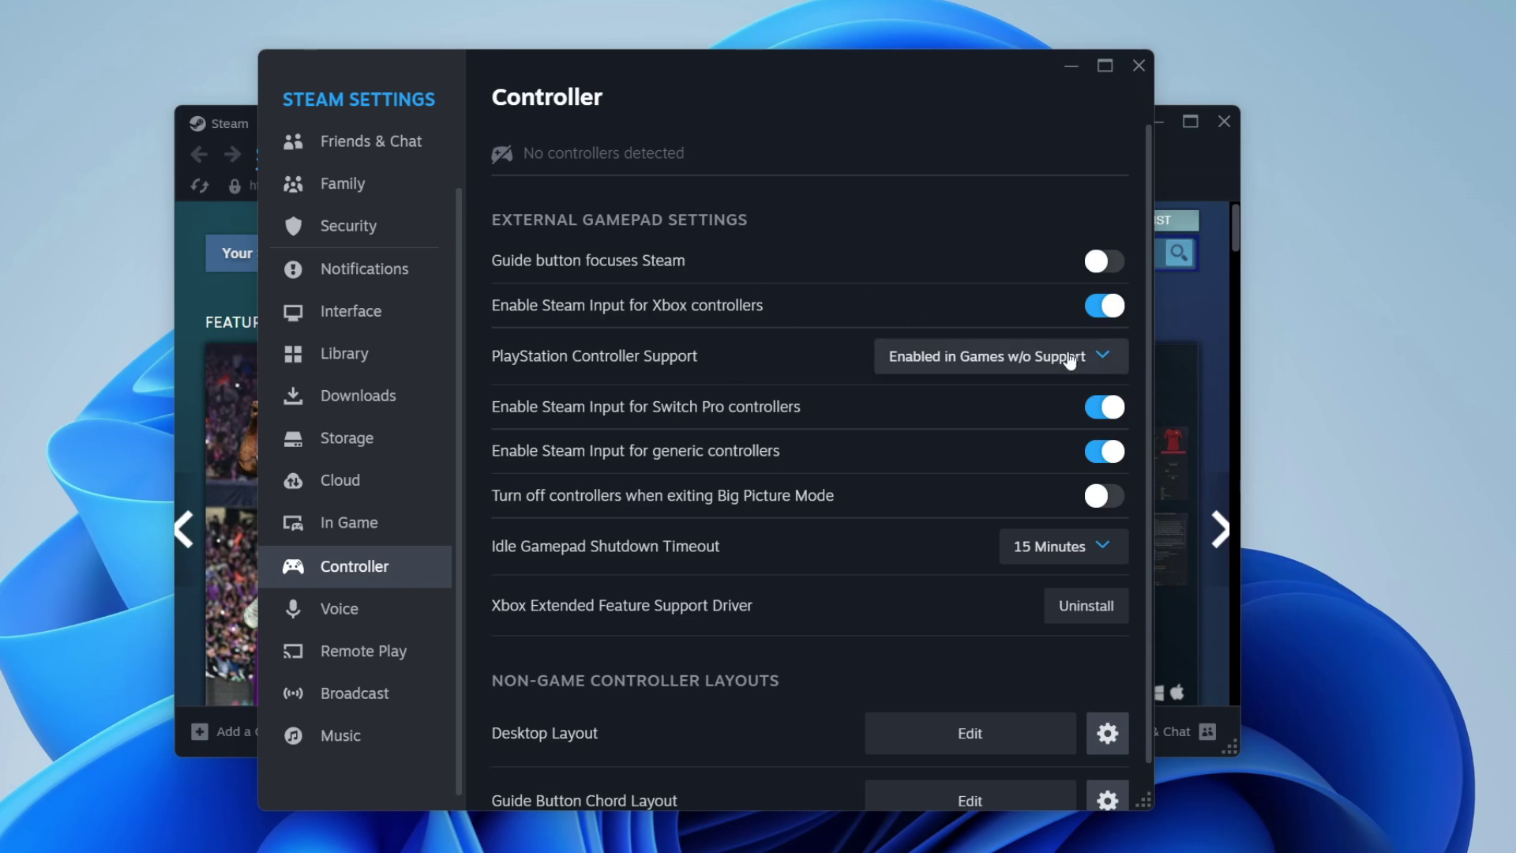
{"action": "left_click", "coordinate": [1104, 451]}
{"action": "left_click", "coordinate": [1104, 451]}
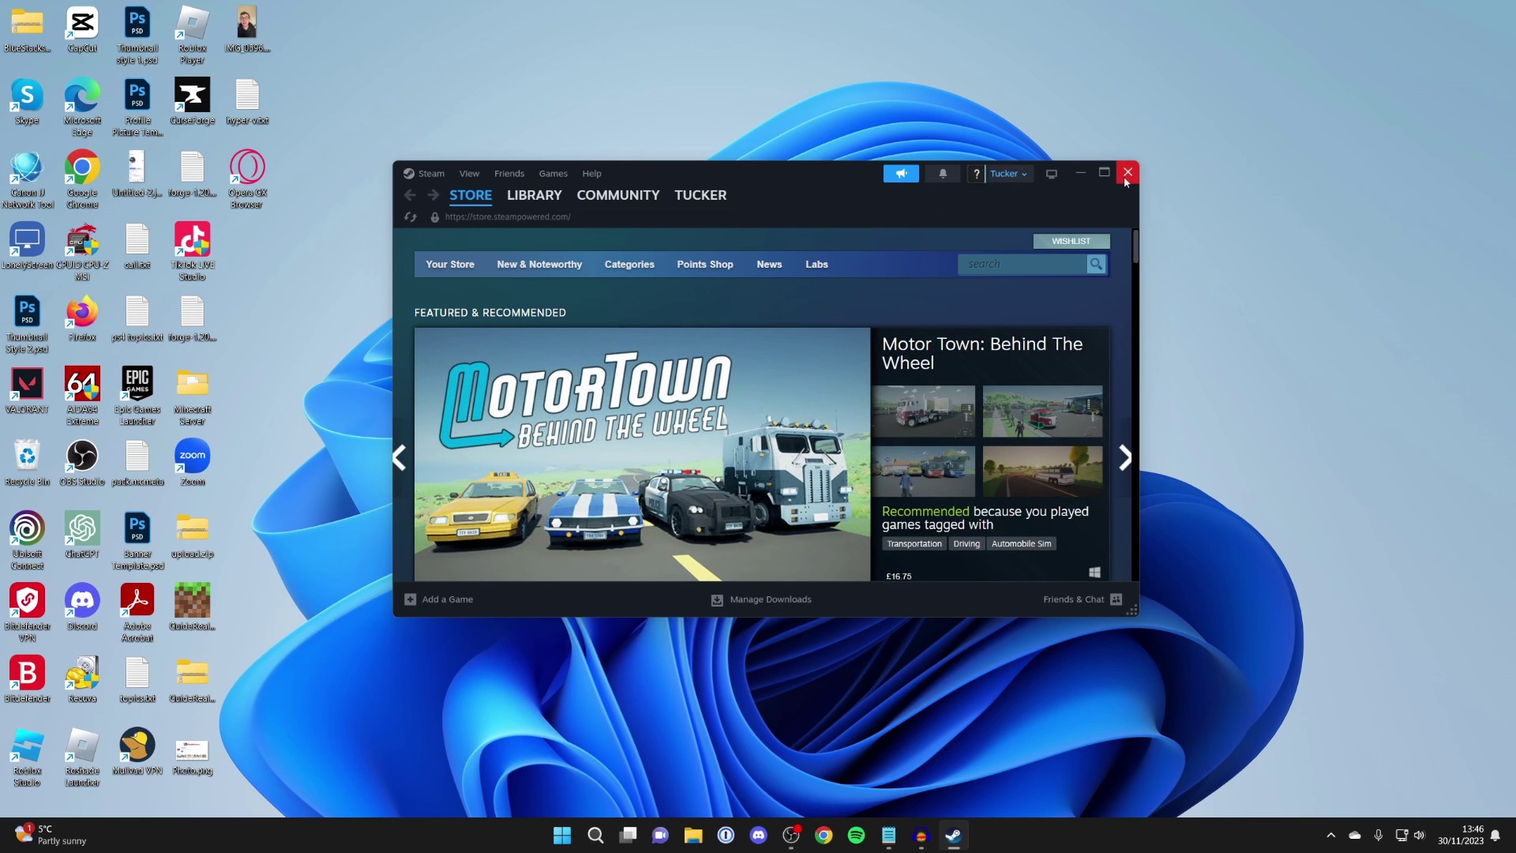
Step: Close Steam and open Task Manager via a search for 'task'
{"action": "left_click", "coordinate": [1126, 176]}
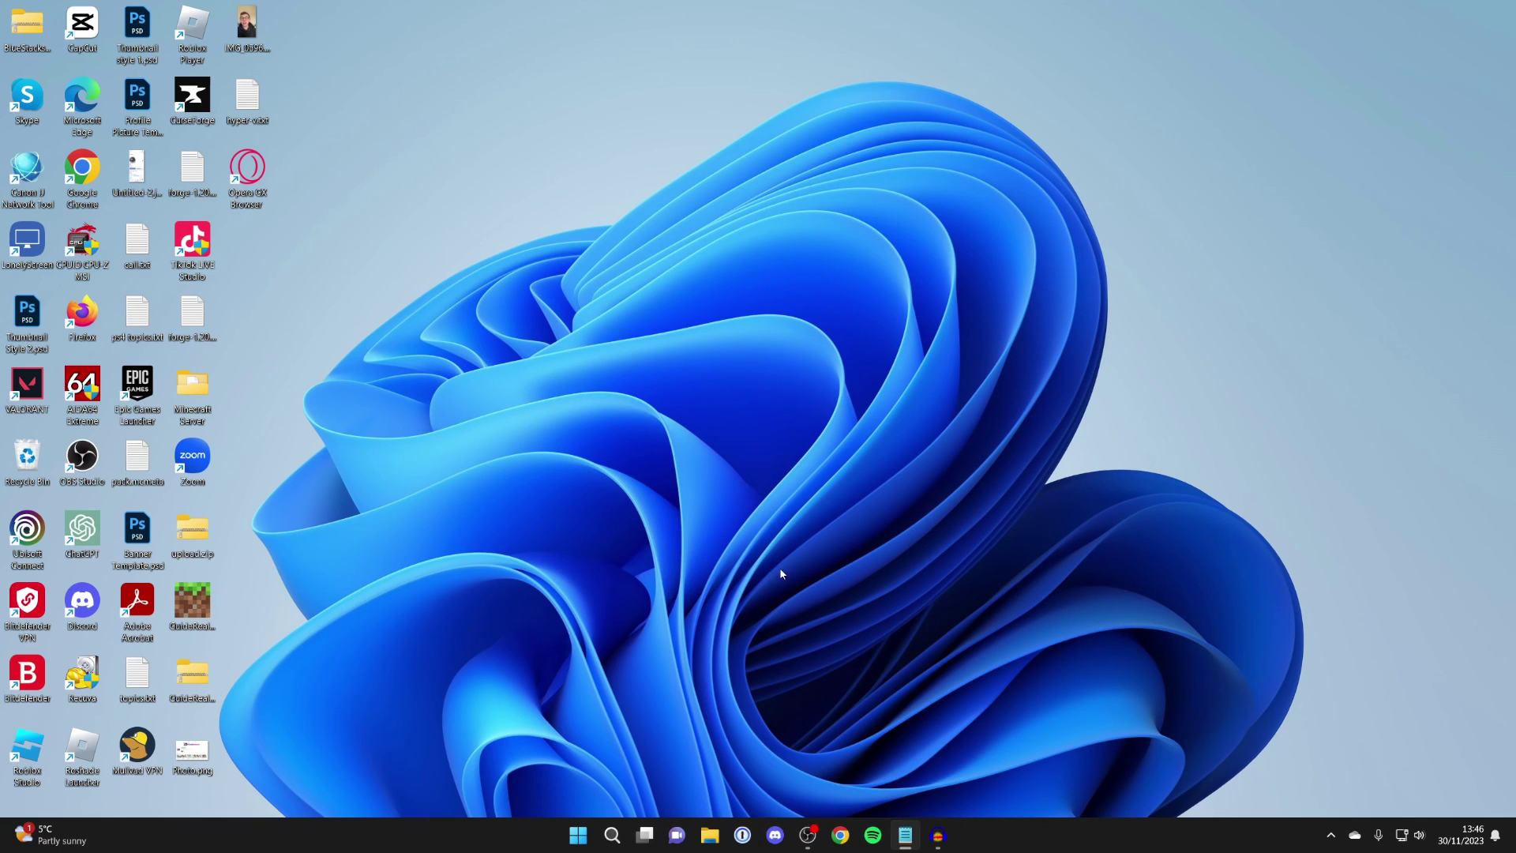
{"action": "left_click", "coordinate": [612, 834]}
{"action": "type", "text": "ta"}
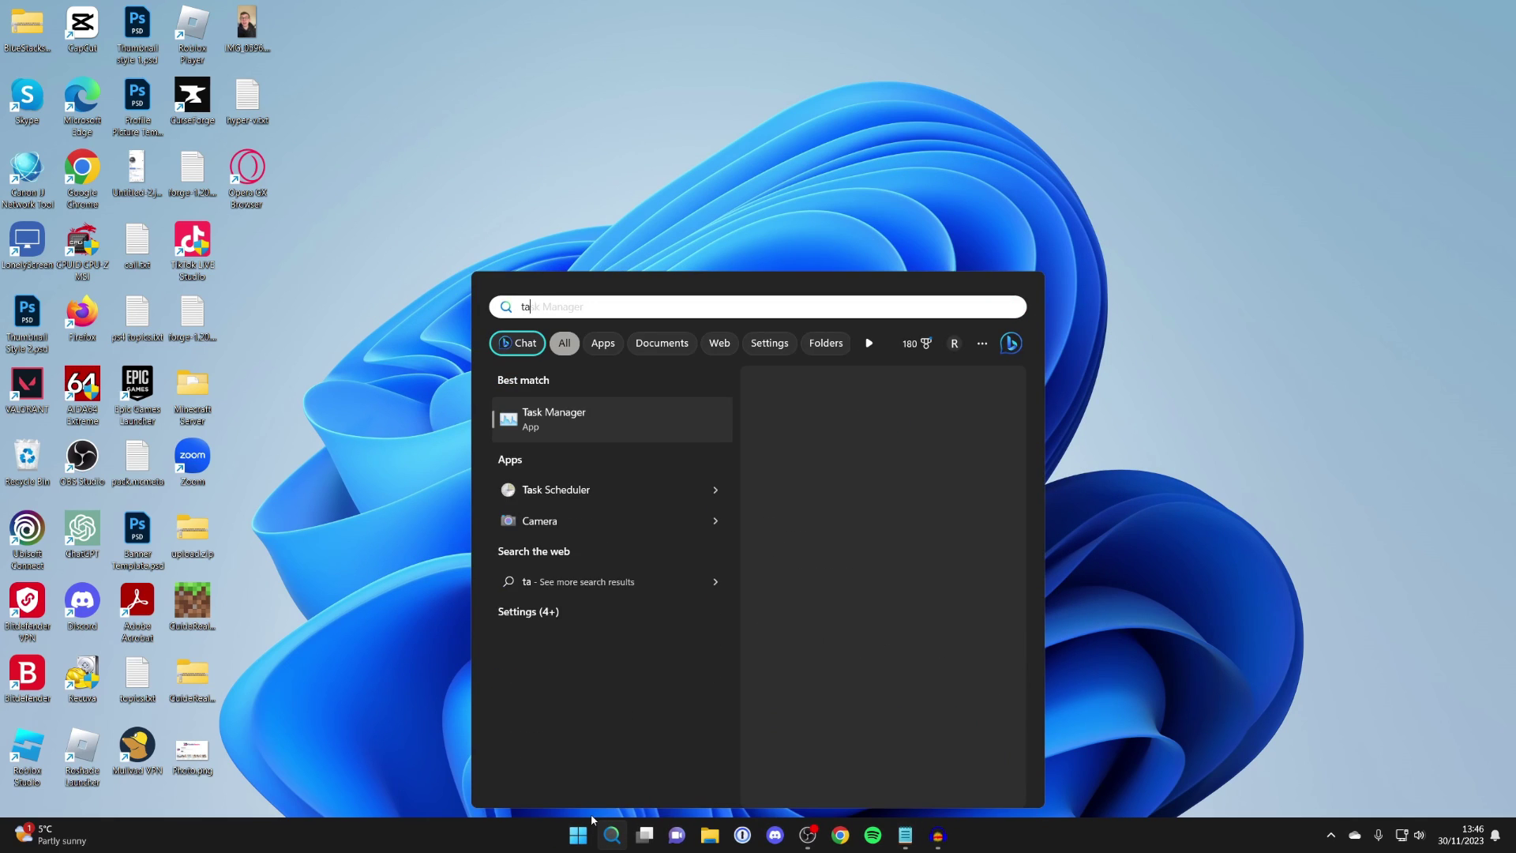
{"action": "type", "text": "sk"}
{"action": "left_click", "coordinate": [620, 412]}
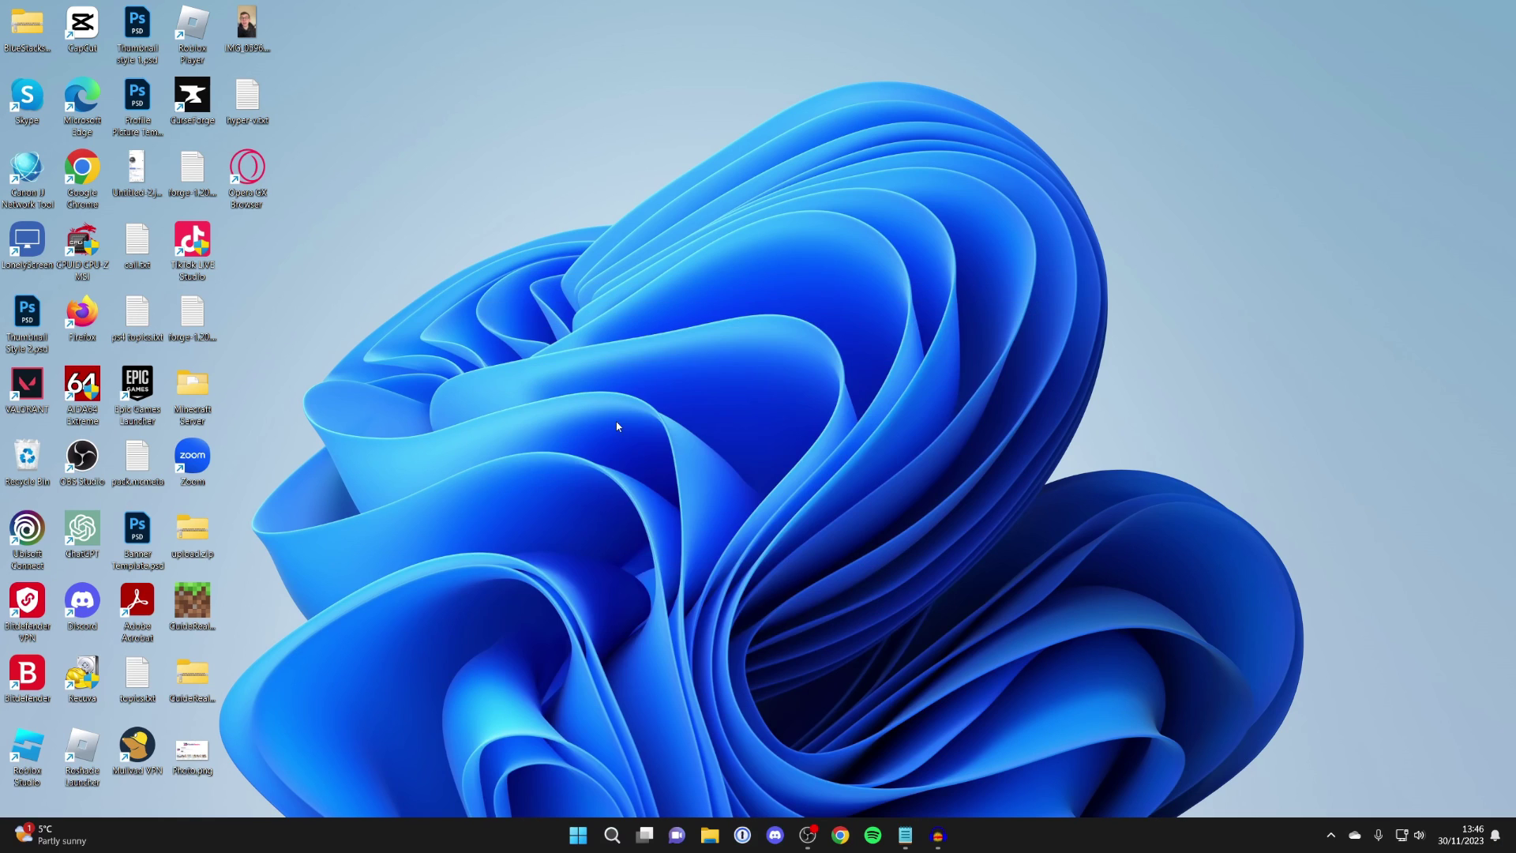
{"action": "left_click_drag", "start_coordinate": [861, 208], "coordinate": [907, 154]}
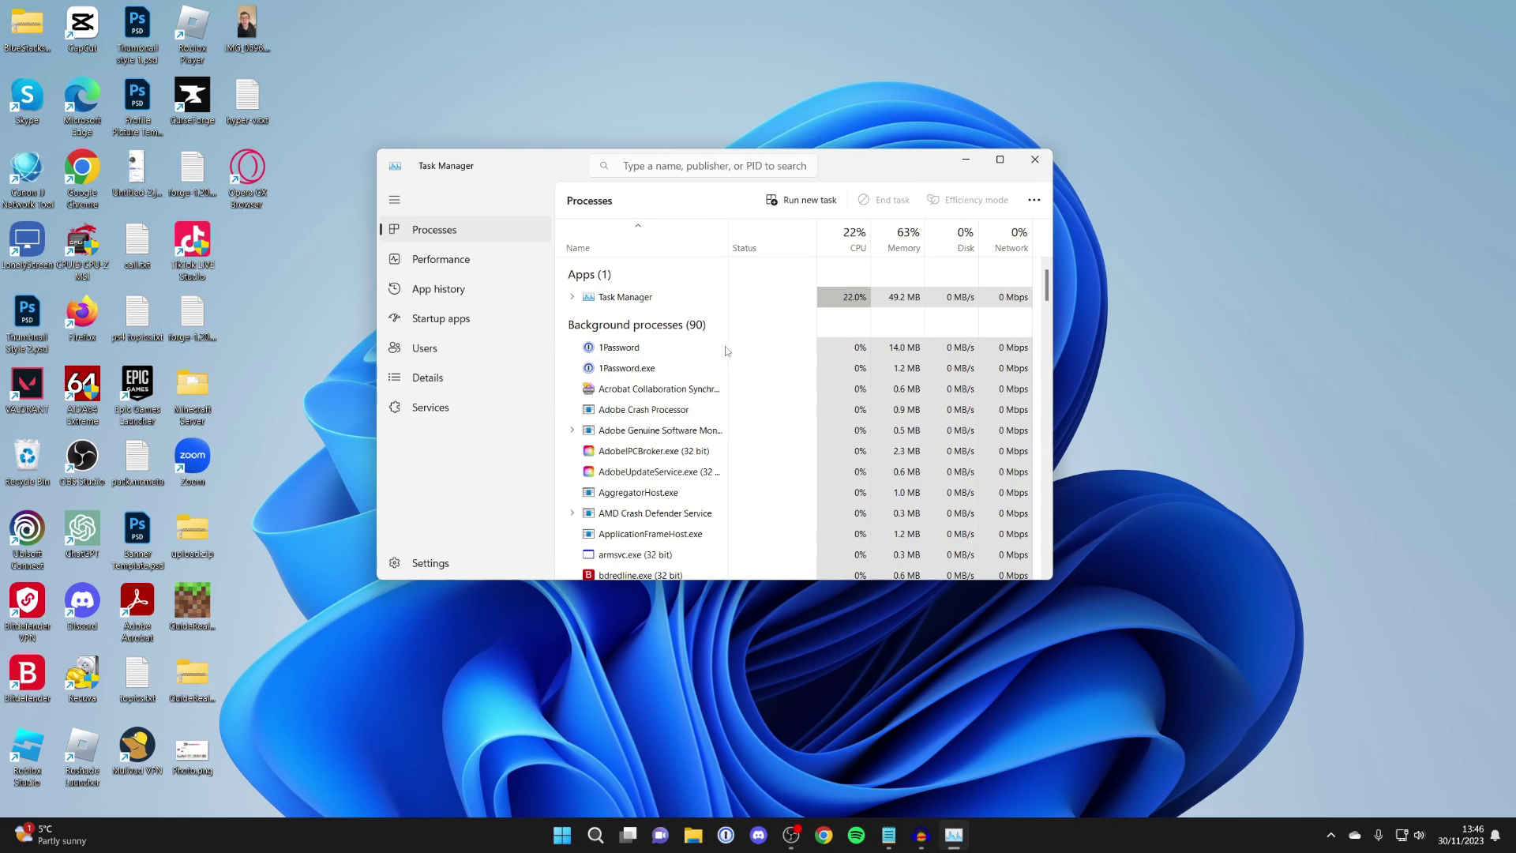
Step: End the Steam (32 bit) process, then close Task Manager
{"action": "scroll", "coordinate": [710, 364], "scroll_direction": "down", "scroll_amount": 5}
{"action": "scroll", "coordinate": [670, 398], "scroll_direction": "down", "scroll_amount": 10}
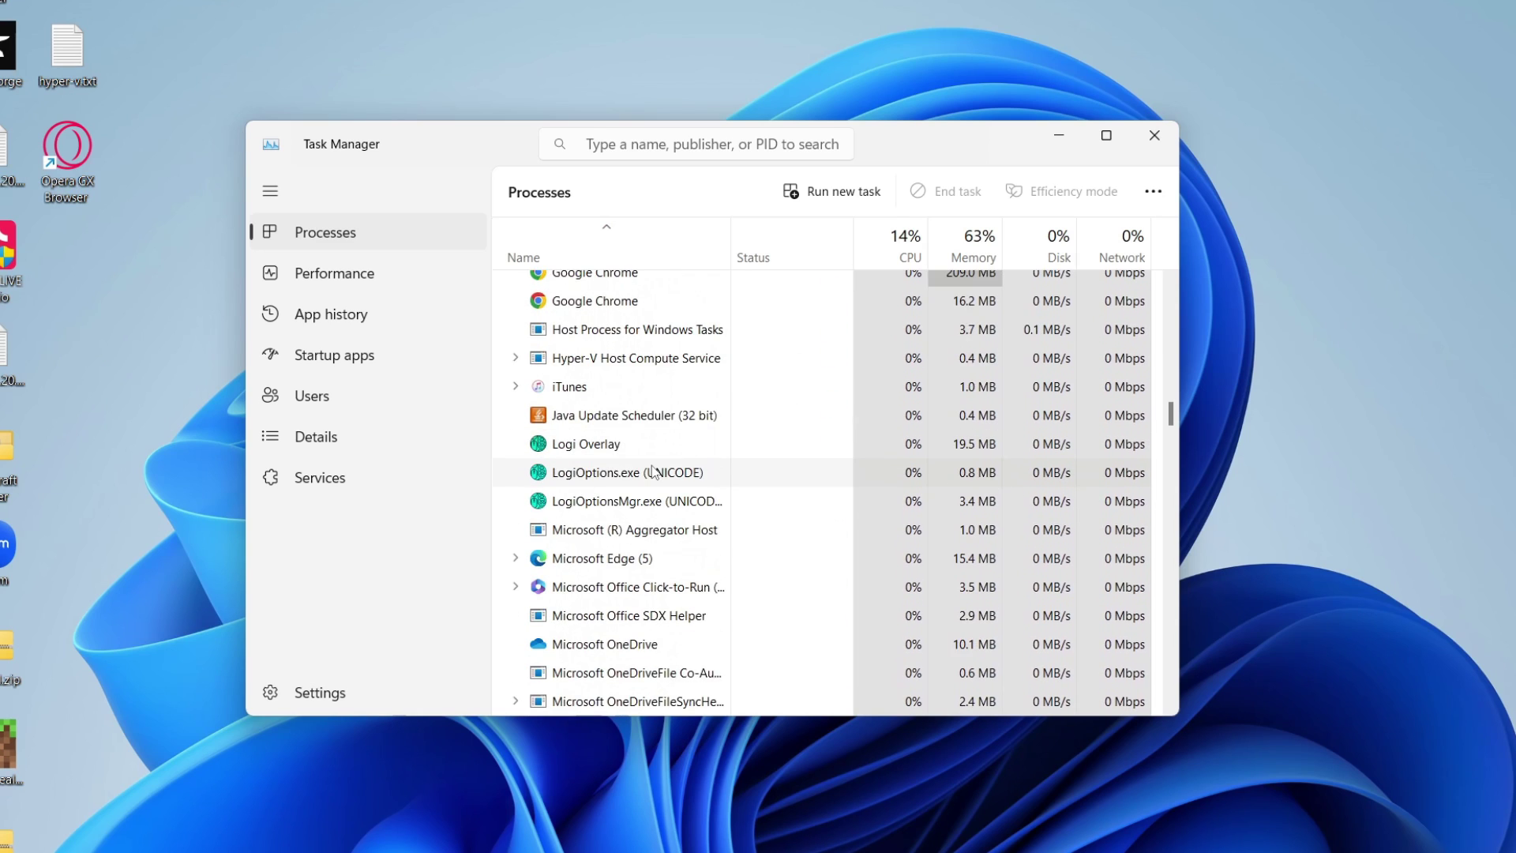
{"action": "scroll", "coordinate": [651, 466], "scroll_direction": "down", "scroll_amount": 15}
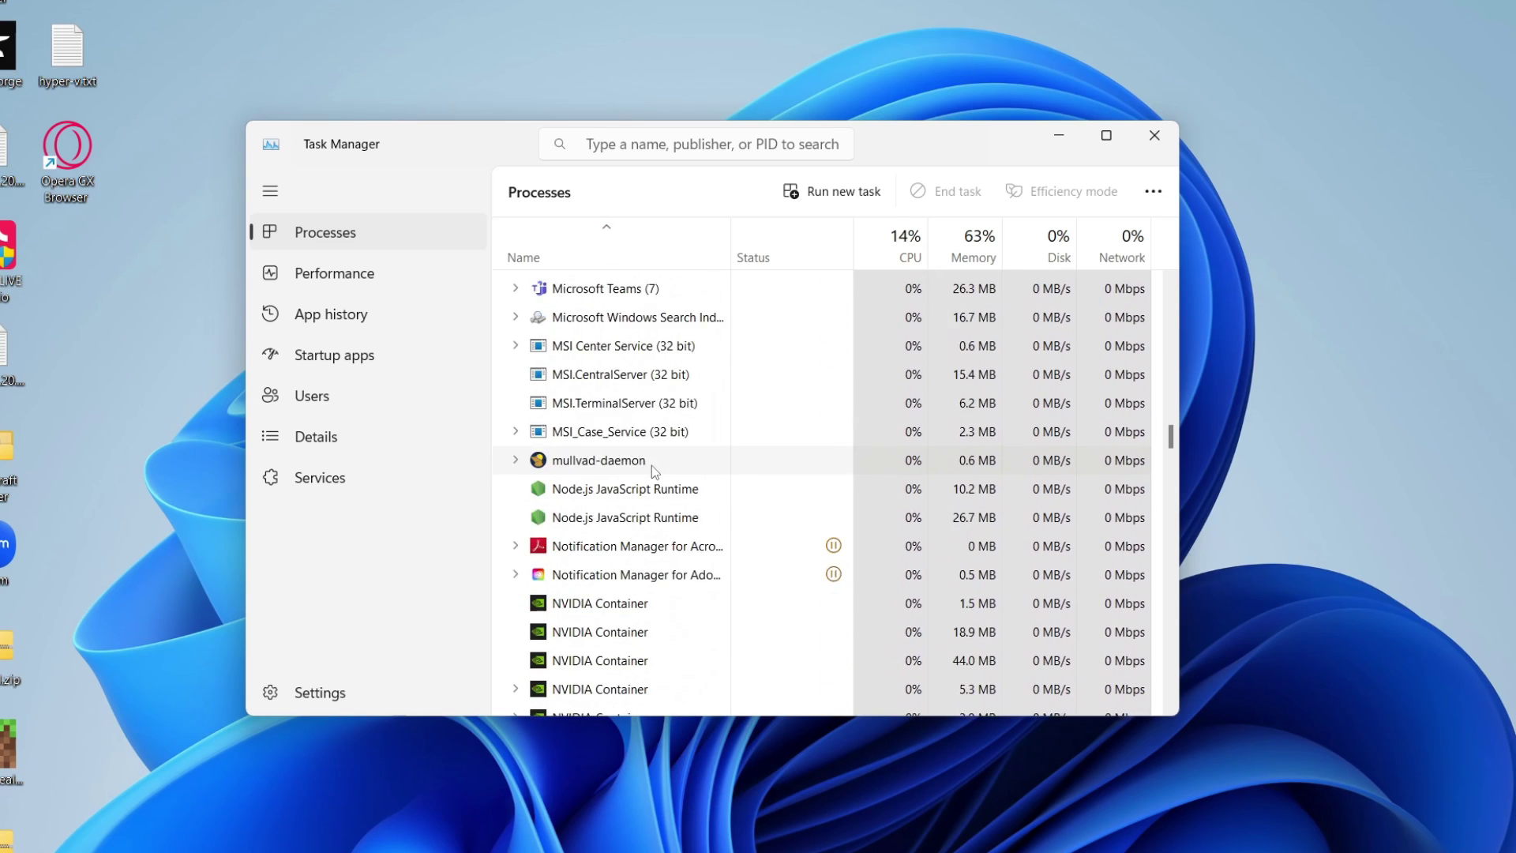
{"action": "scroll", "coordinate": [652, 470], "scroll_direction": "down", "scroll_amount": 4}
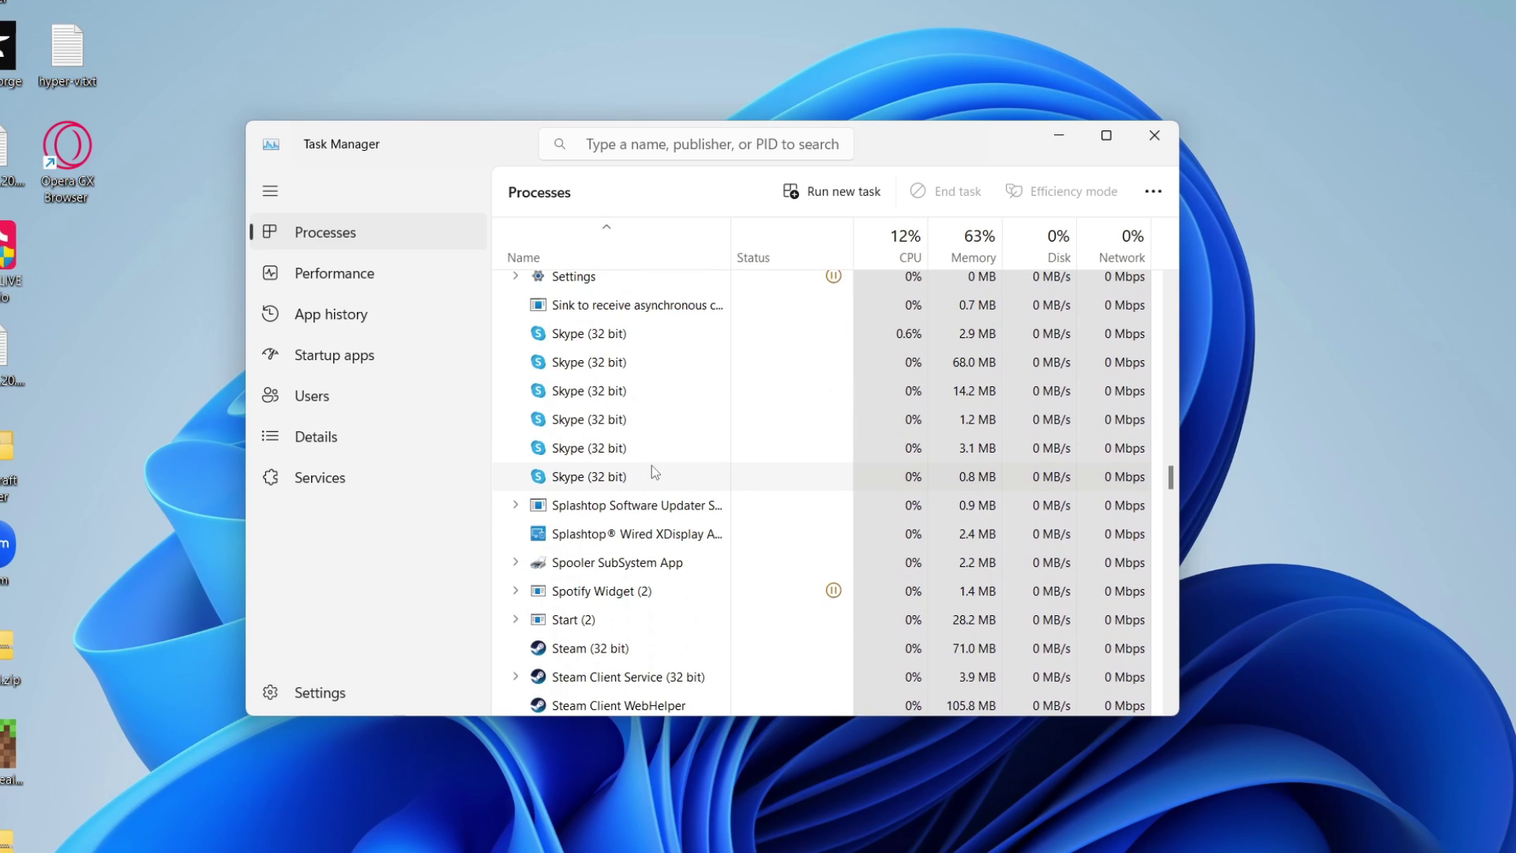
{"action": "left_click", "coordinate": [649, 534]}
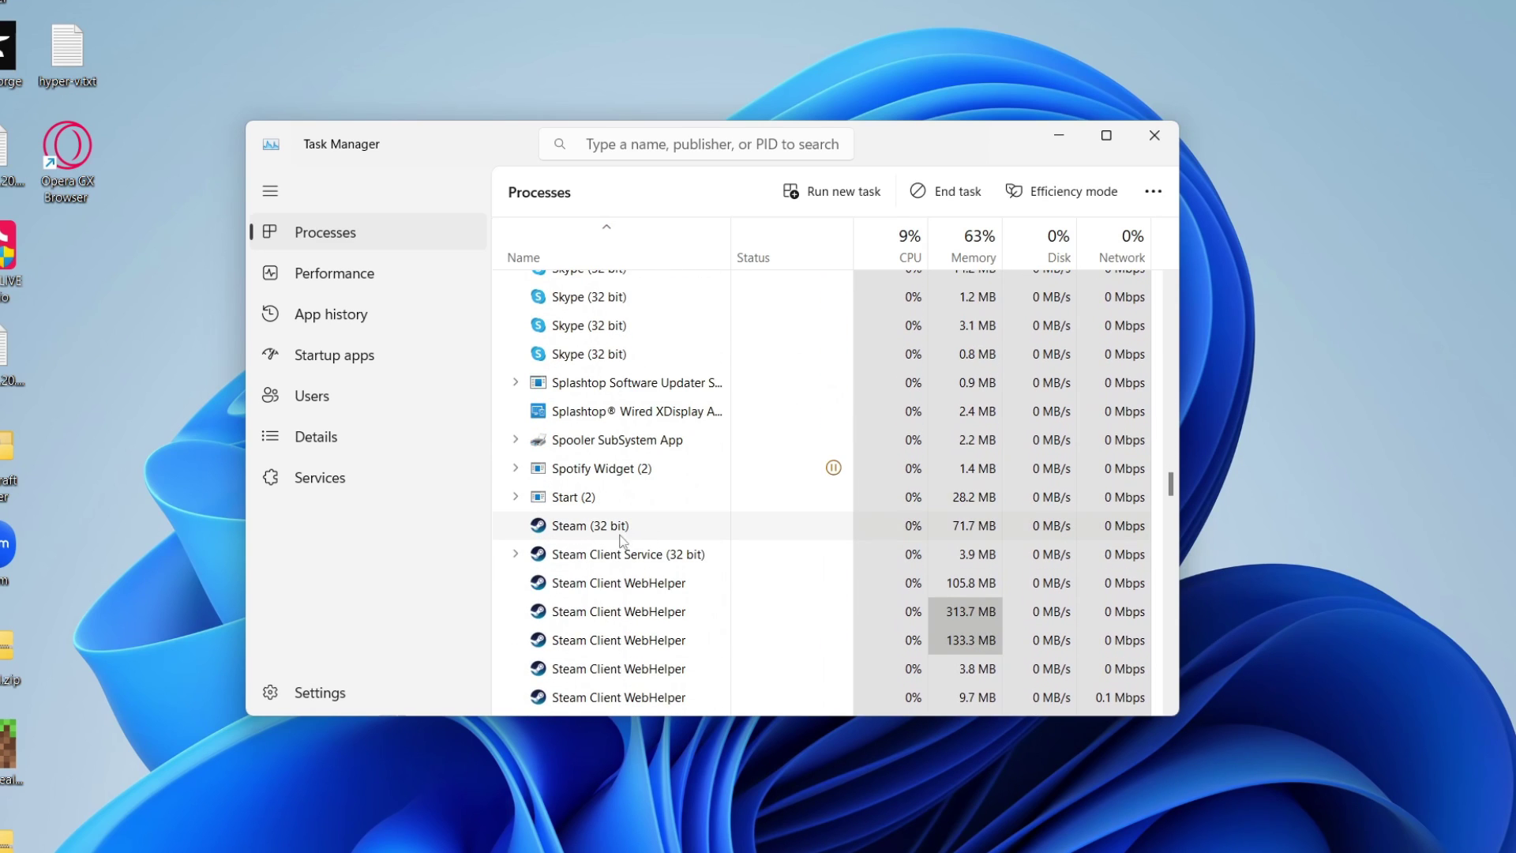
{"action": "right_click", "coordinate": [585, 532]}
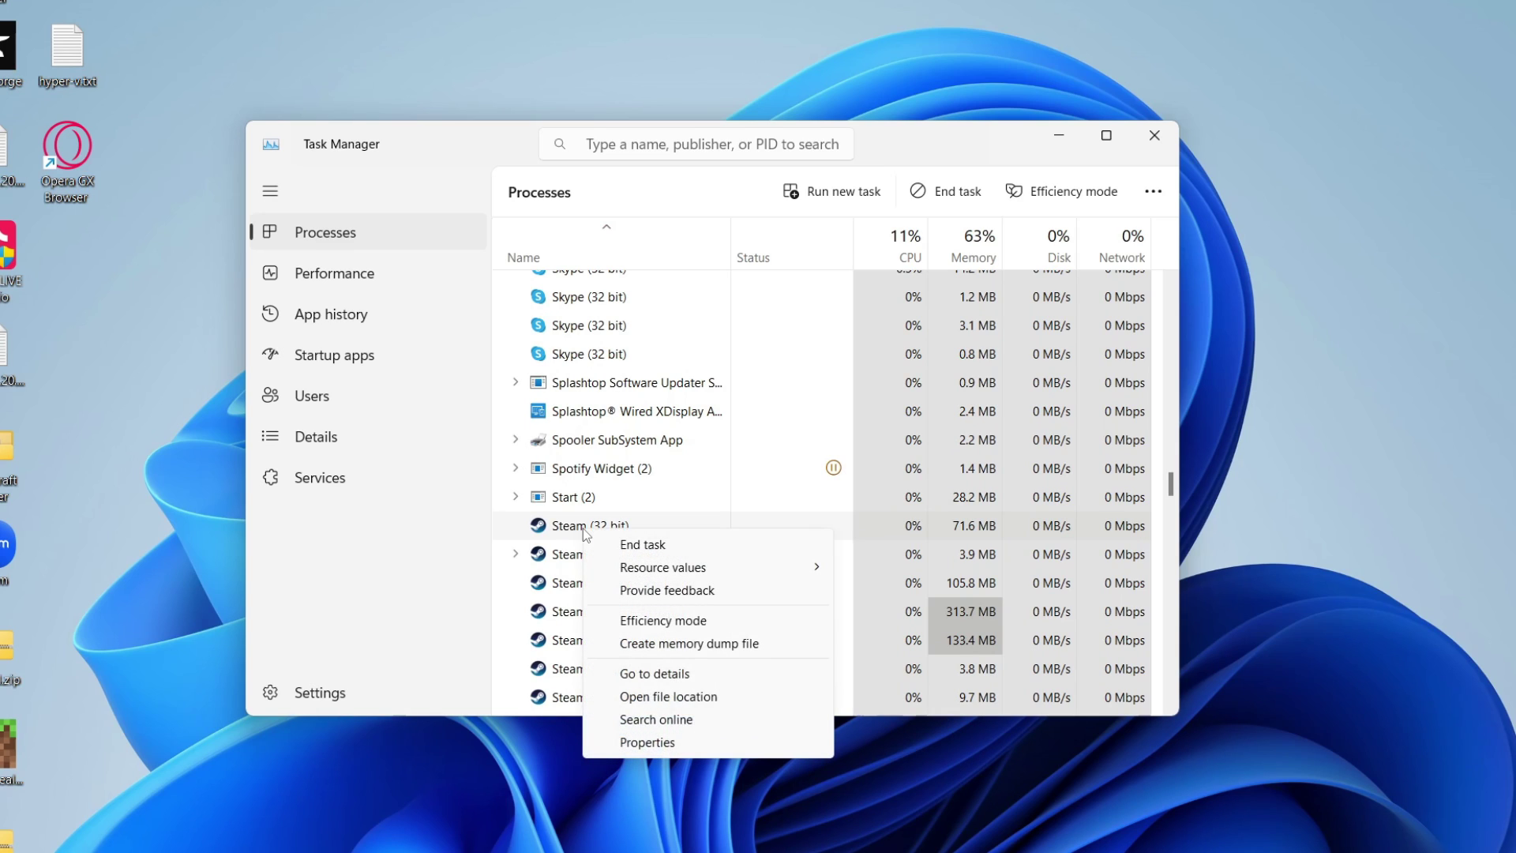
{"action": "left_click", "coordinate": [628, 544]}
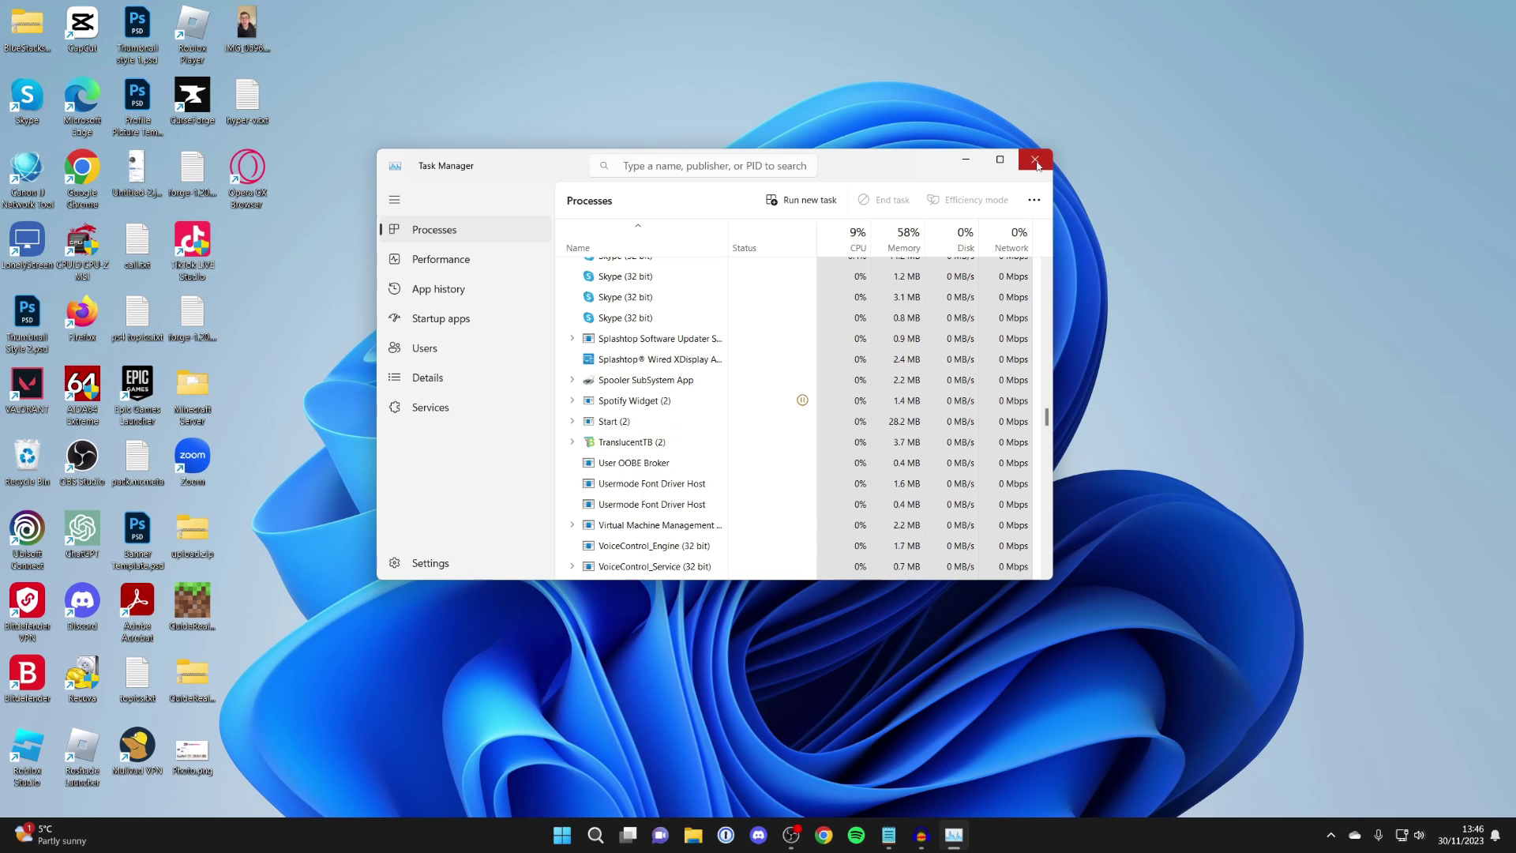
{"action": "left_click", "coordinate": [1035, 161]}
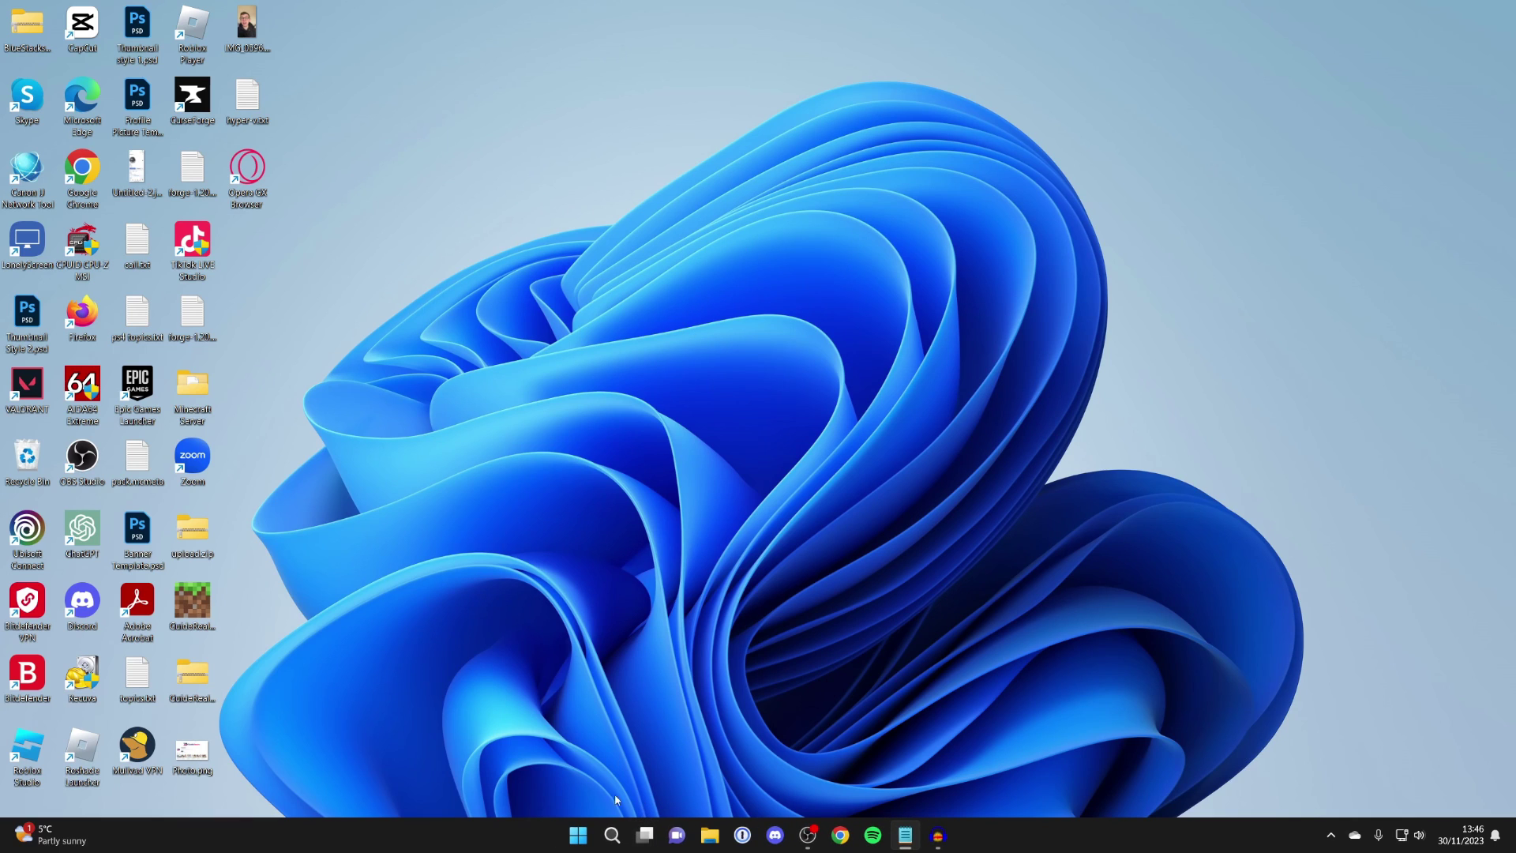
Step: Relaunch Steam from a 'steam' search and dismiss its promotional pop-up
{"action": "left_click", "coordinate": [612, 834]}
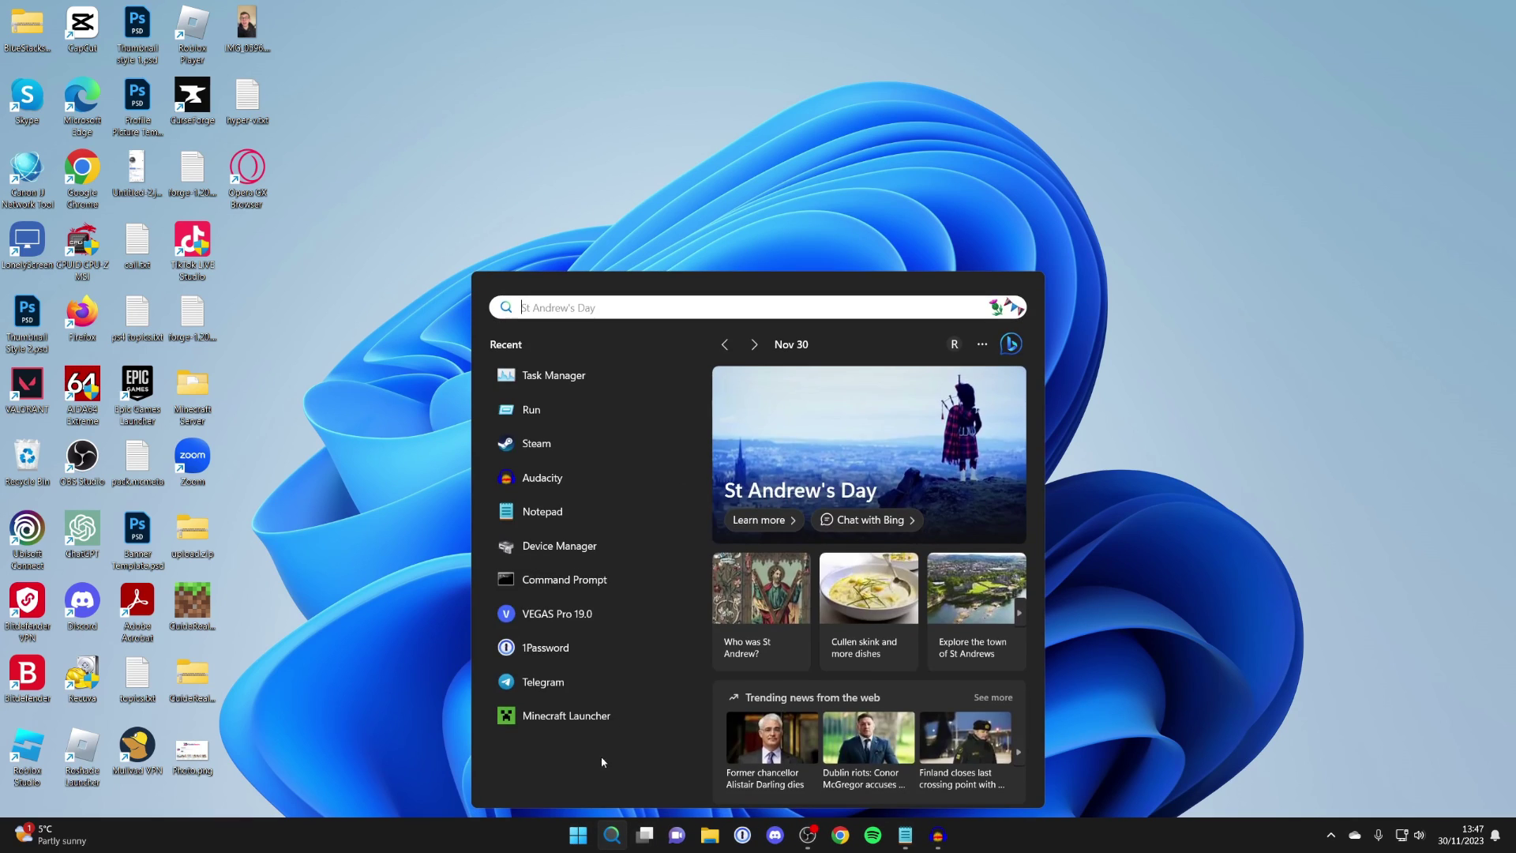
{"action": "type", "text": "steam"}
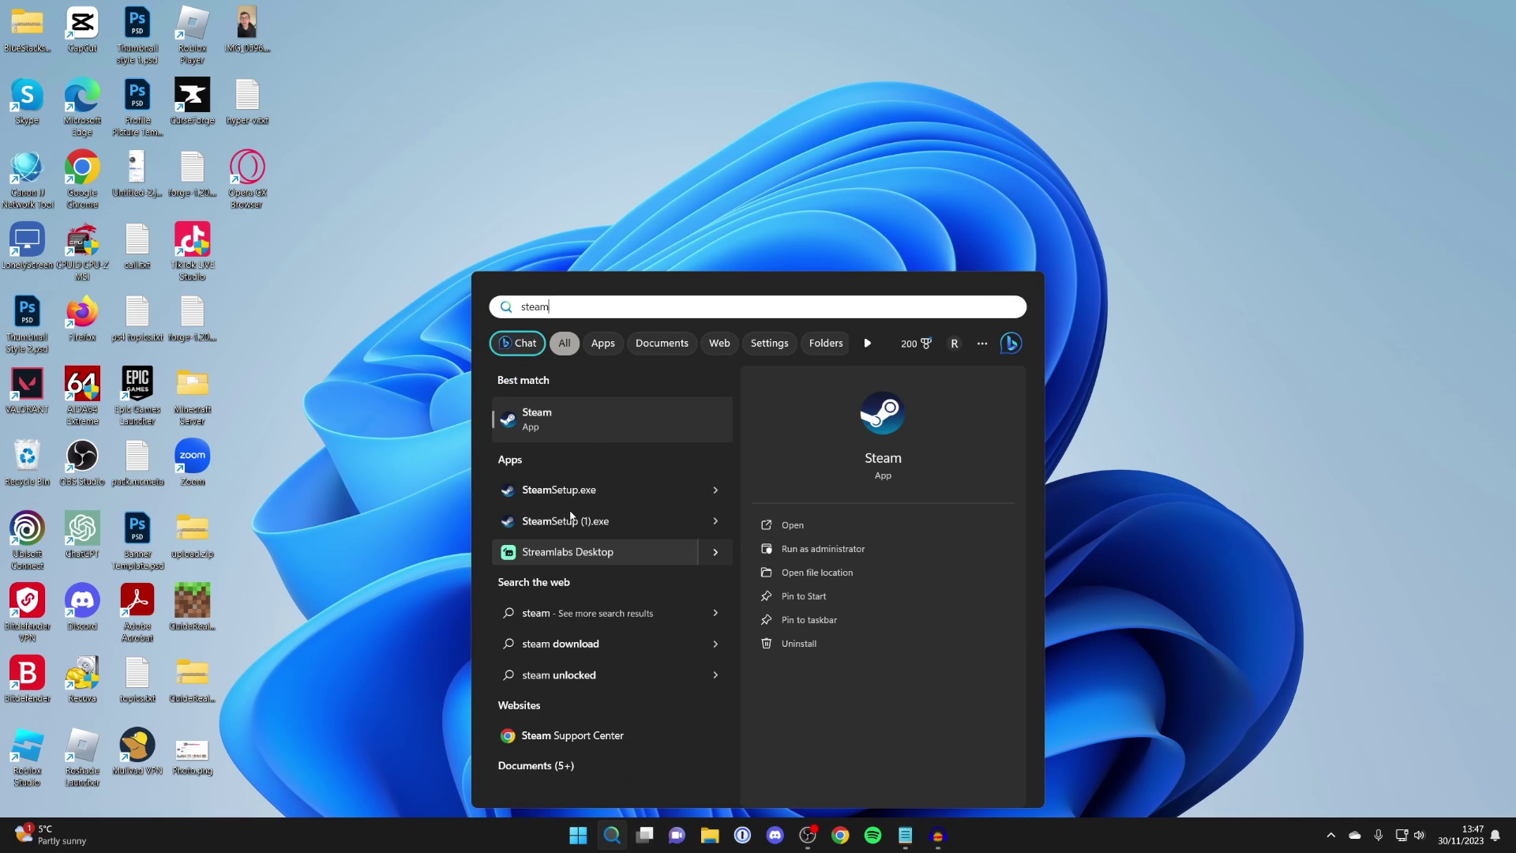
{"action": "right_click", "coordinate": [561, 417]}
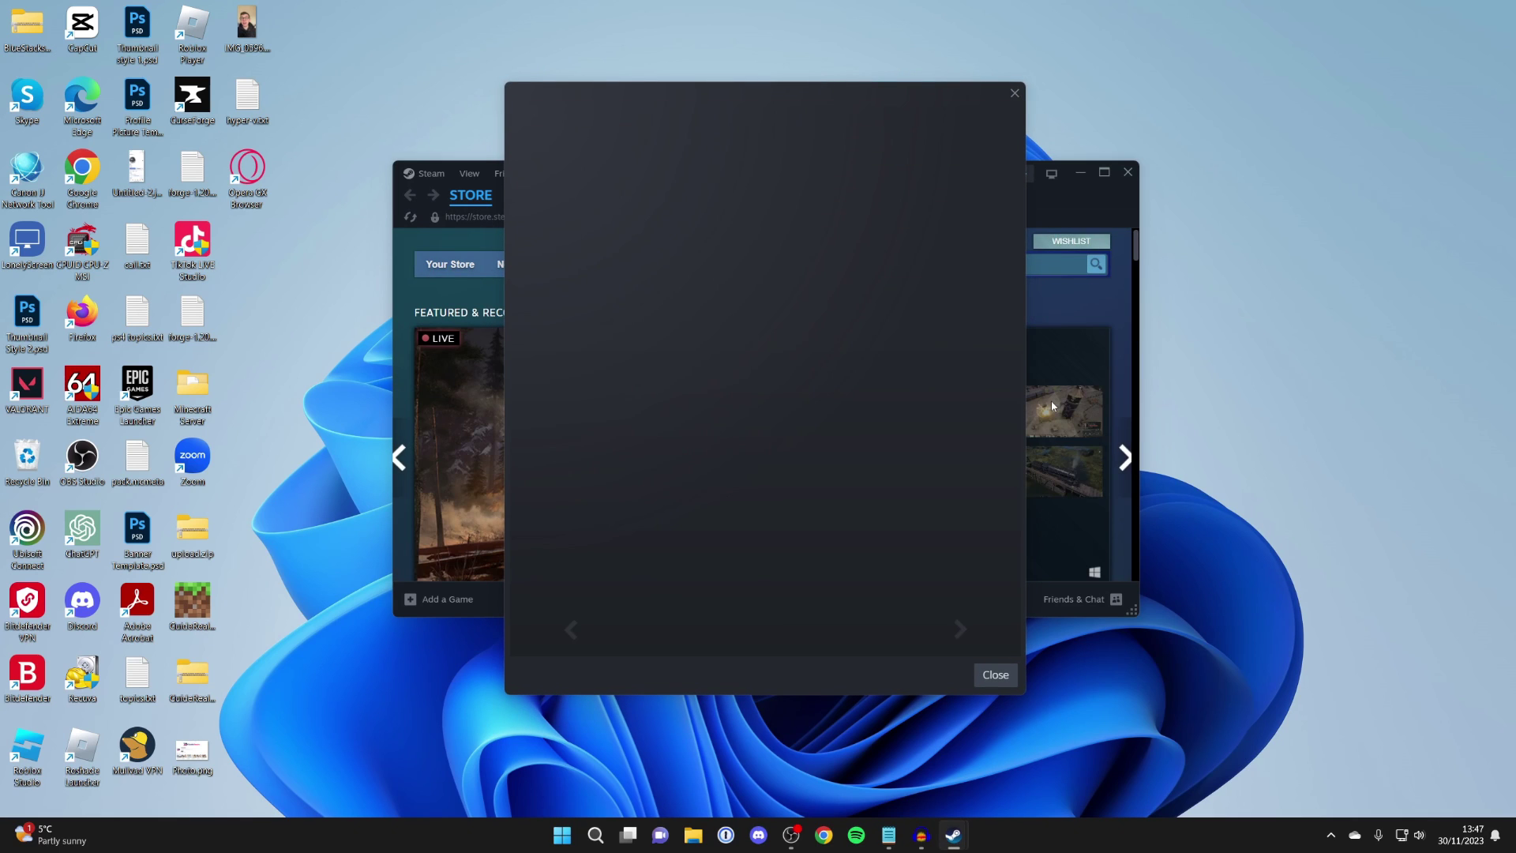
{"action": "left_click", "coordinate": [994, 674]}
{"action": "left_click", "coordinate": [433, 183]}
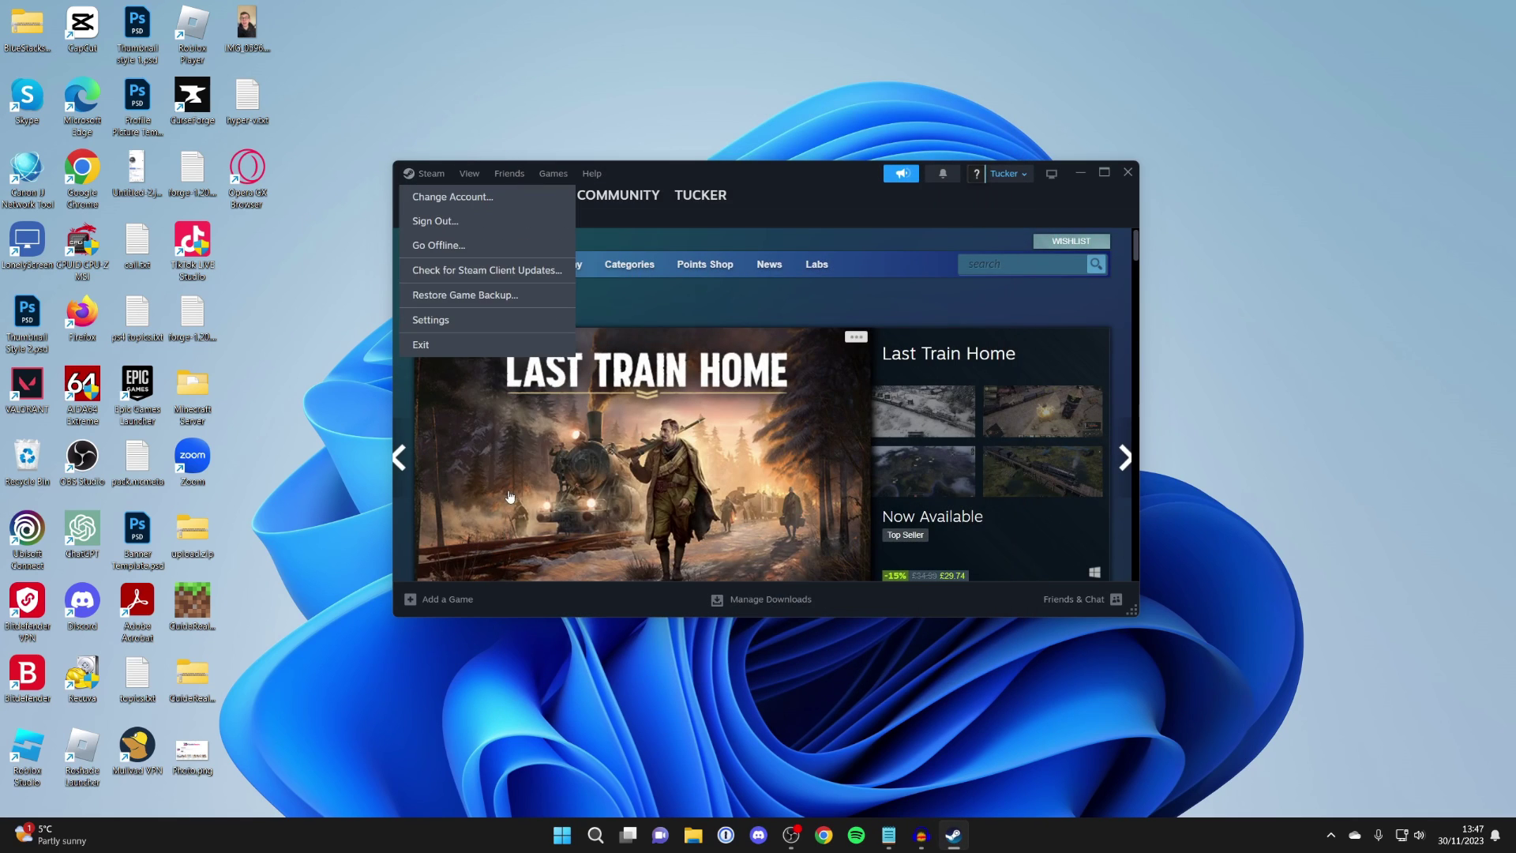
{"action": "left_click", "coordinate": [786, 209]}
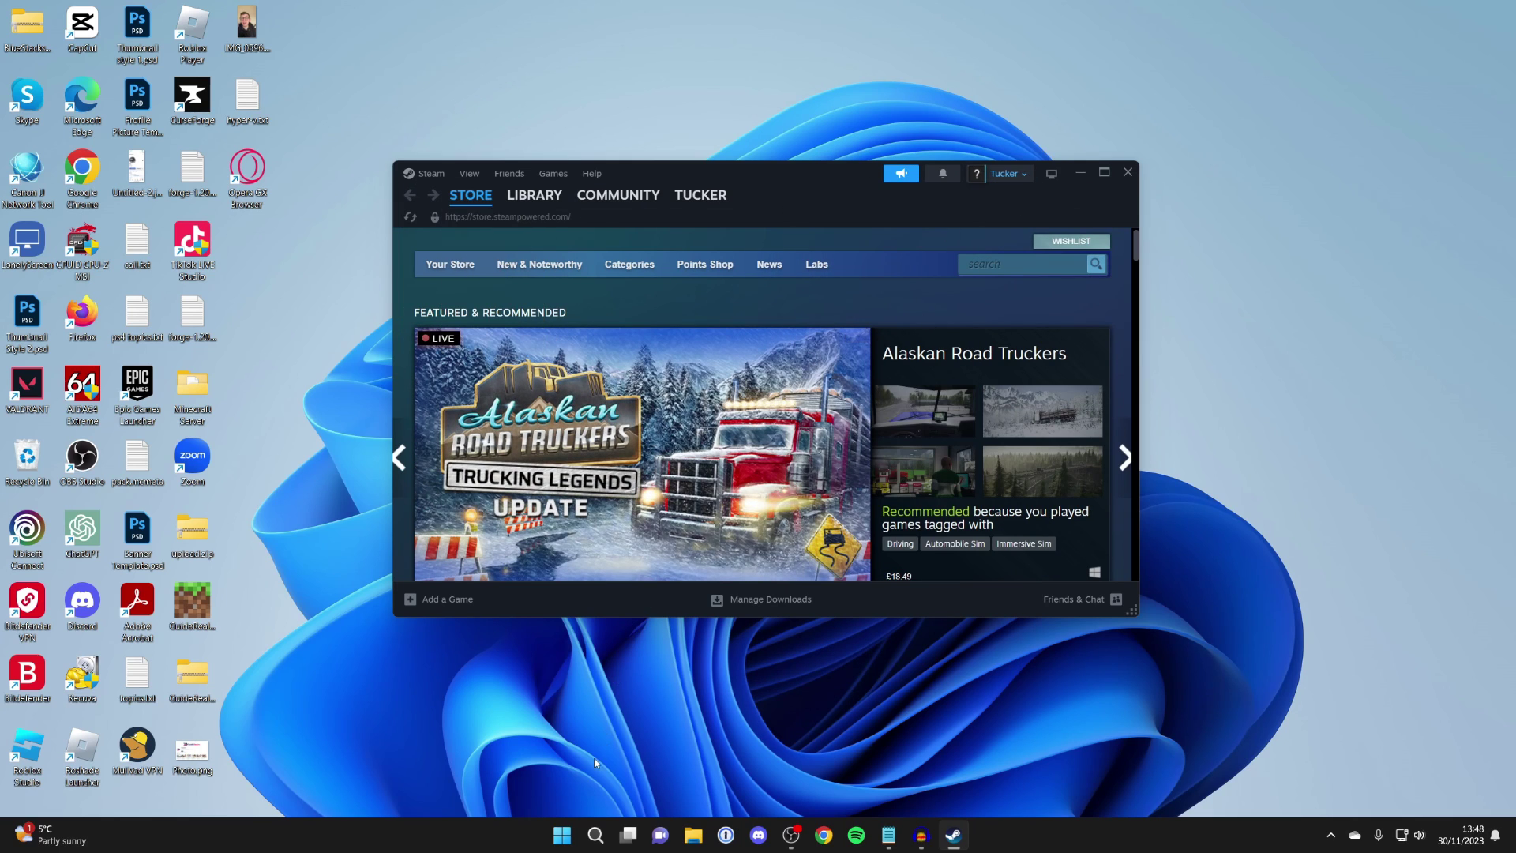
Step: Open Device Manager via search and expand the Xbox 360 Peripherals group
{"action": "left_click", "coordinate": [595, 834]}
{"action": "type", "text": "dev"}
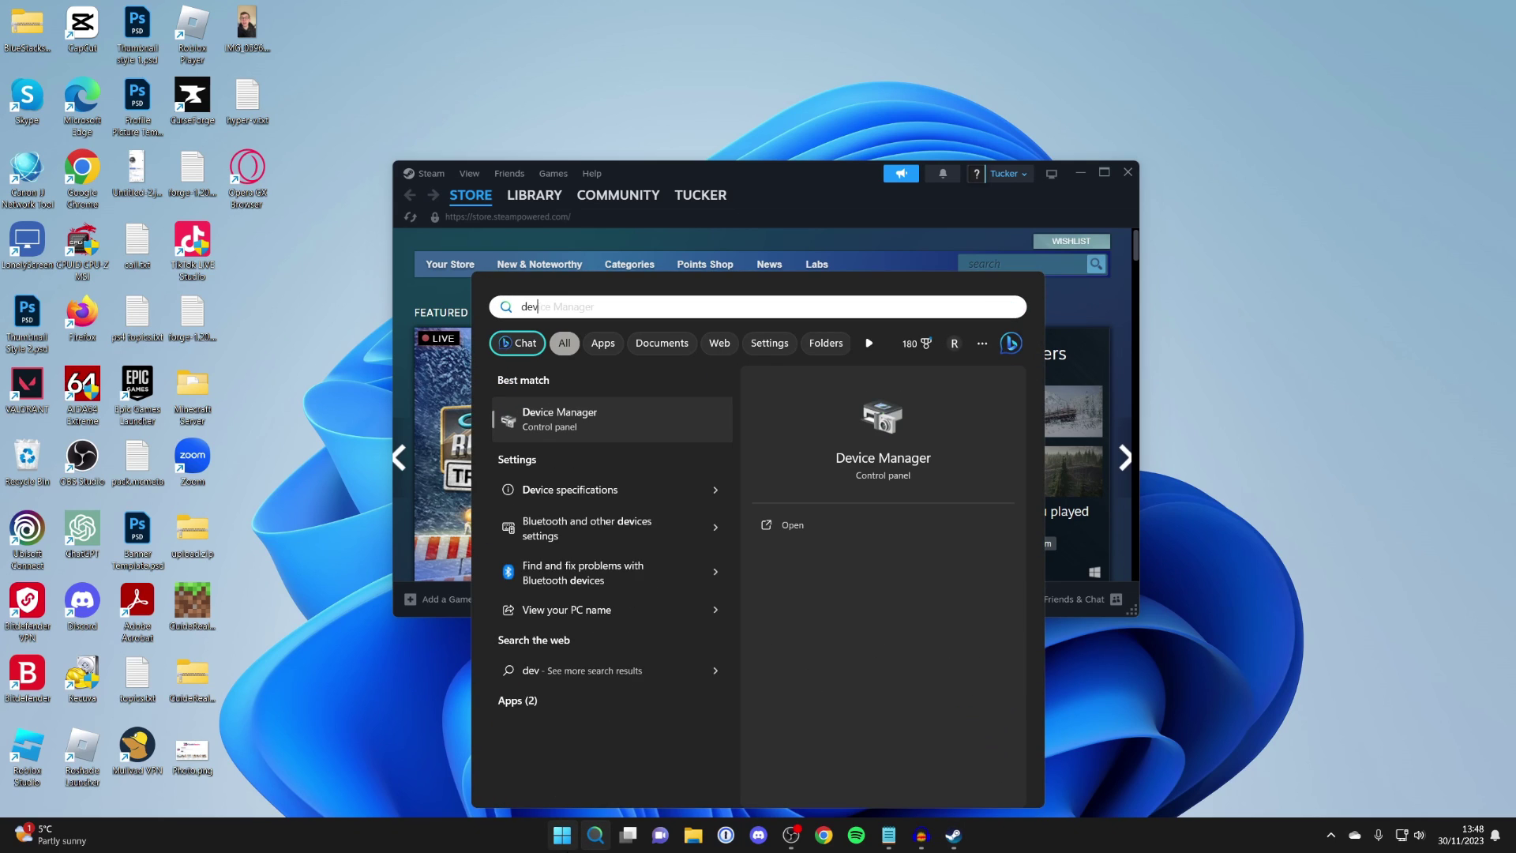
{"action": "type", "text": "ice"}
{"action": "left_click", "coordinate": [588, 419]}
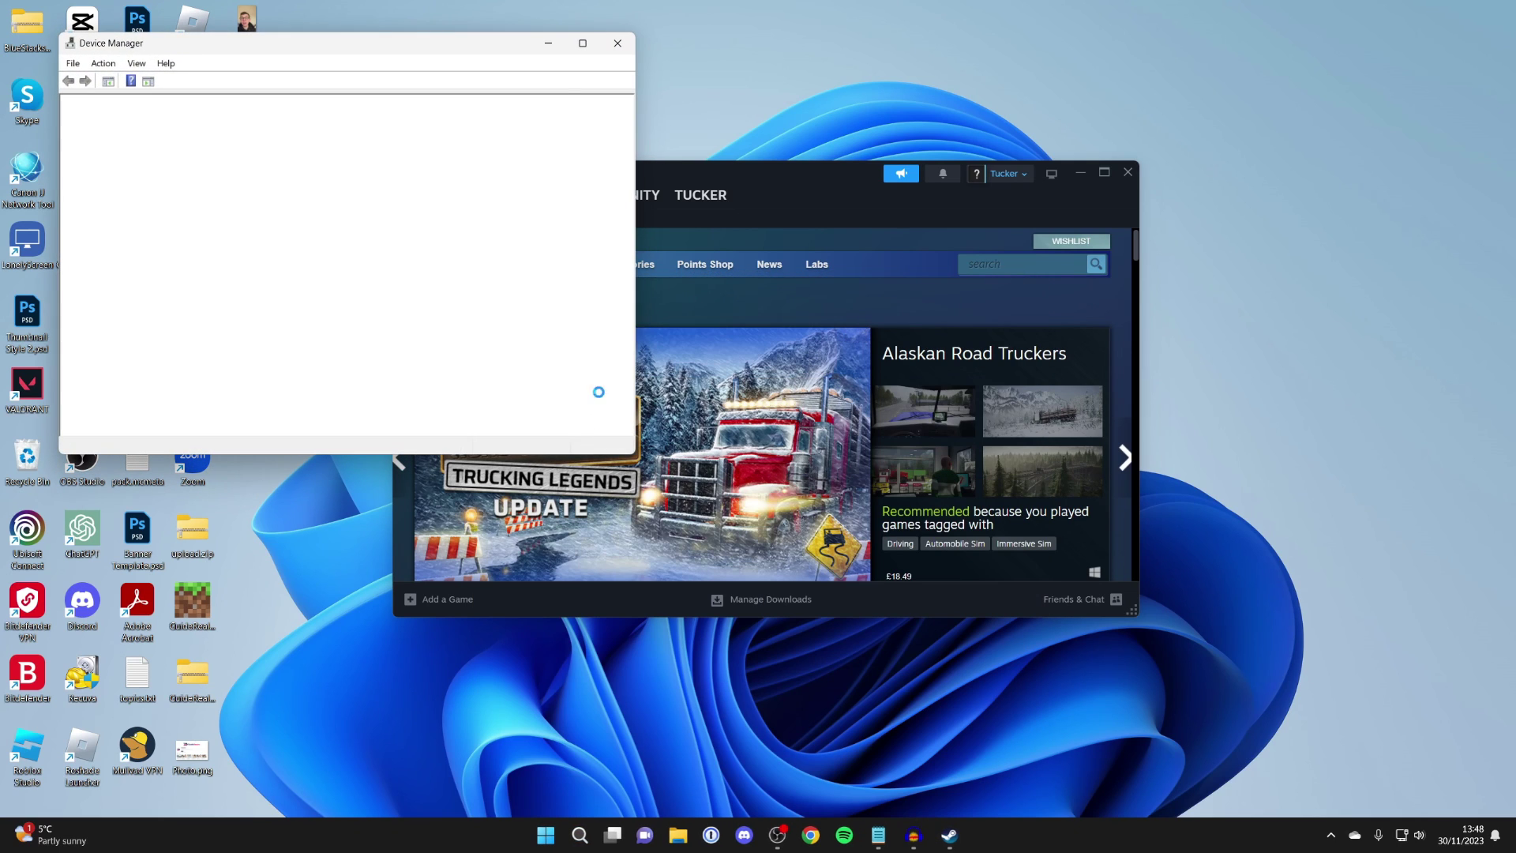
{"action": "left_click_drag", "start_coordinate": [525, 43], "coordinate": [963, 192]}
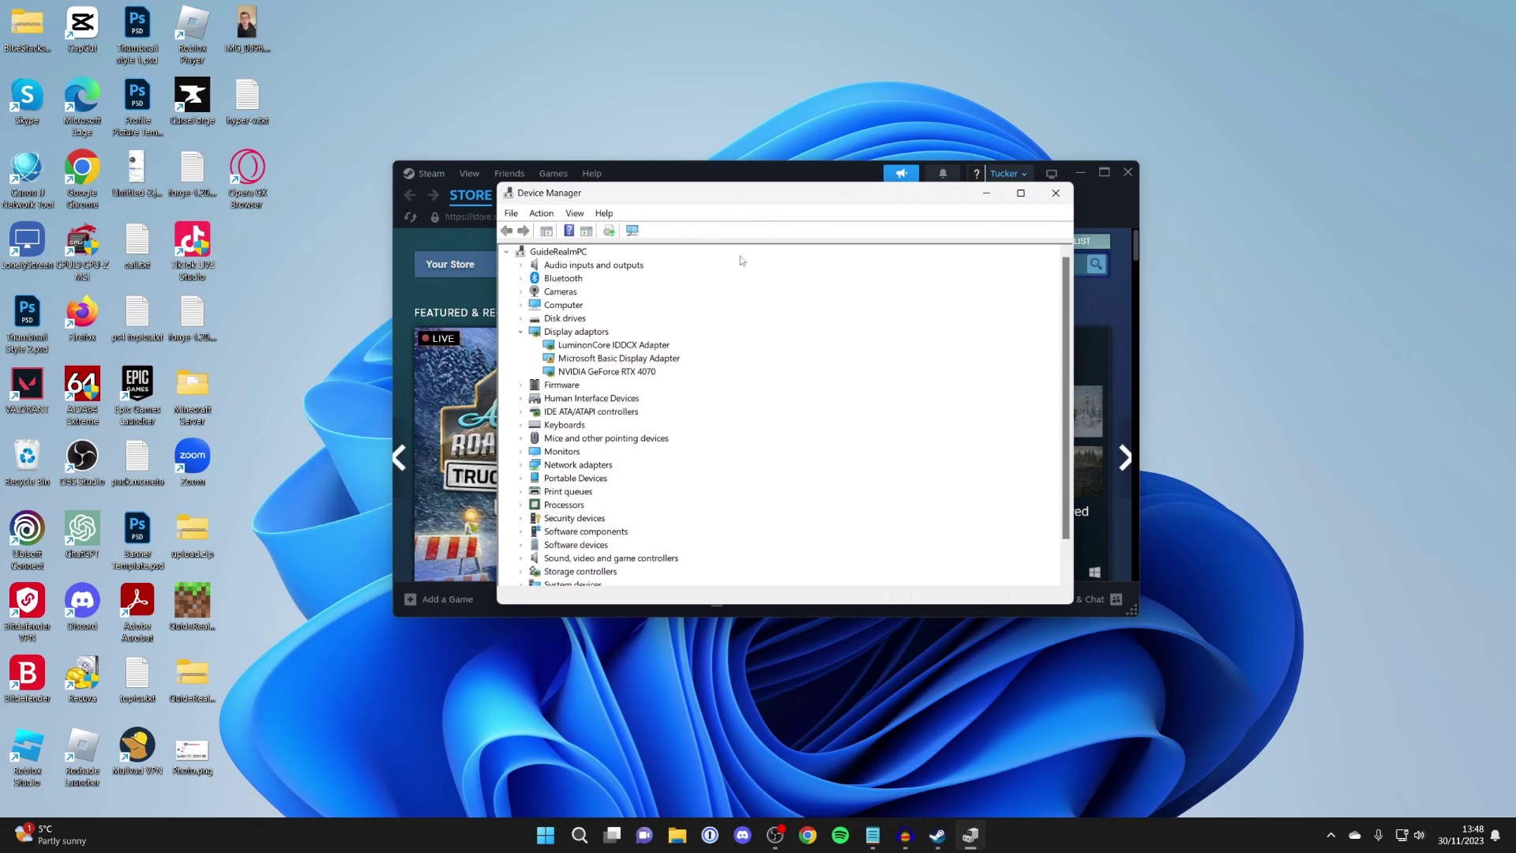
{"action": "scroll", "coordinate": [557, 429], "scroll_direction": "down", "scroll_amount": 1}
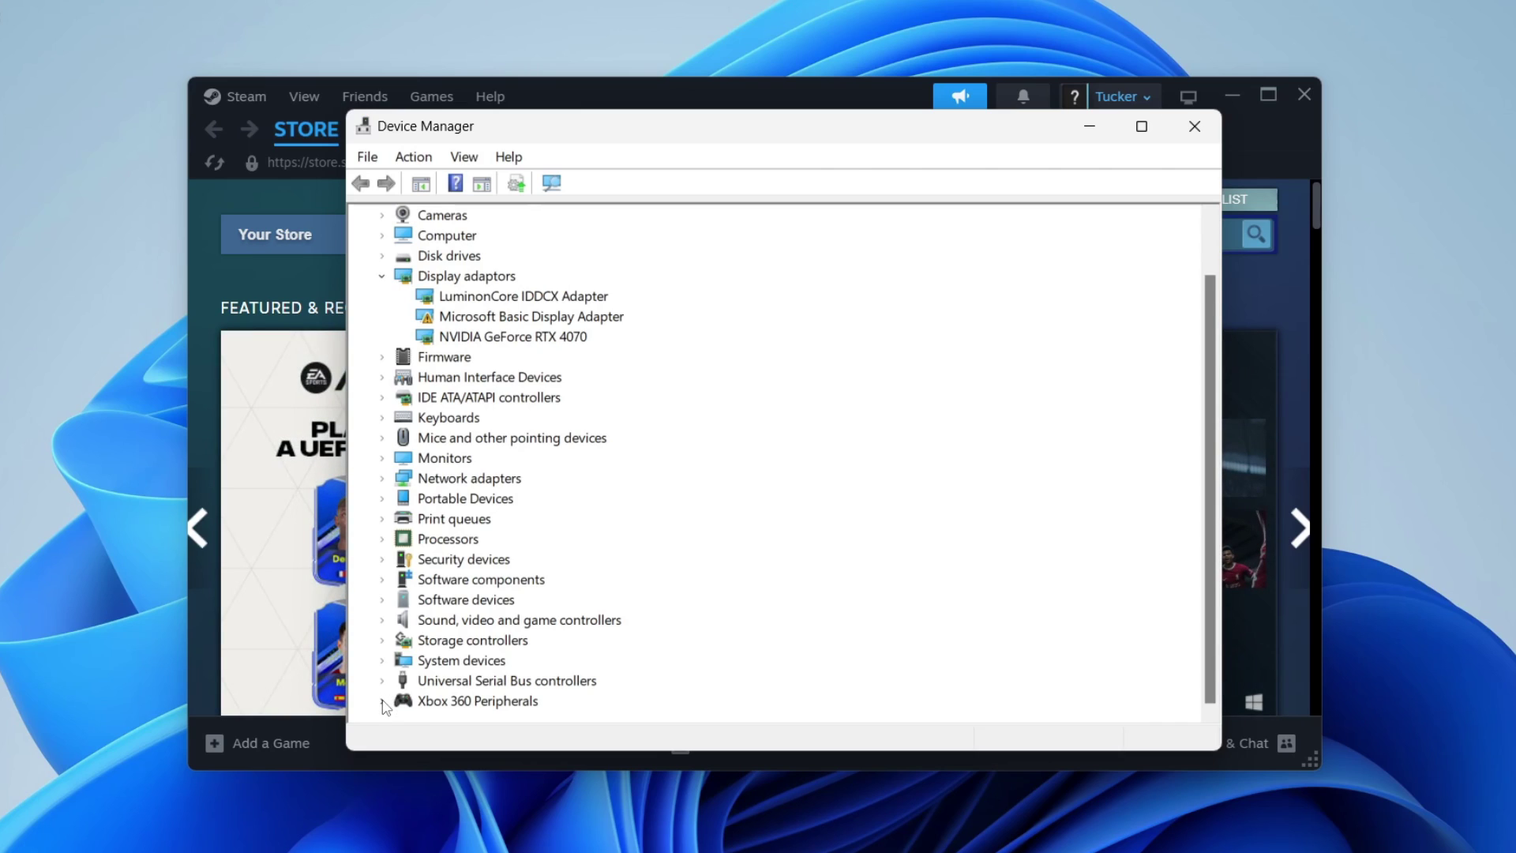
{"action": "left_click", "coordinate": [383, 699]}
Step: Auto-search drivers for Xbox 360 Controller for Windows; the best driver is already installed
{"action": "left_click", "coordinate": [505, 703]}
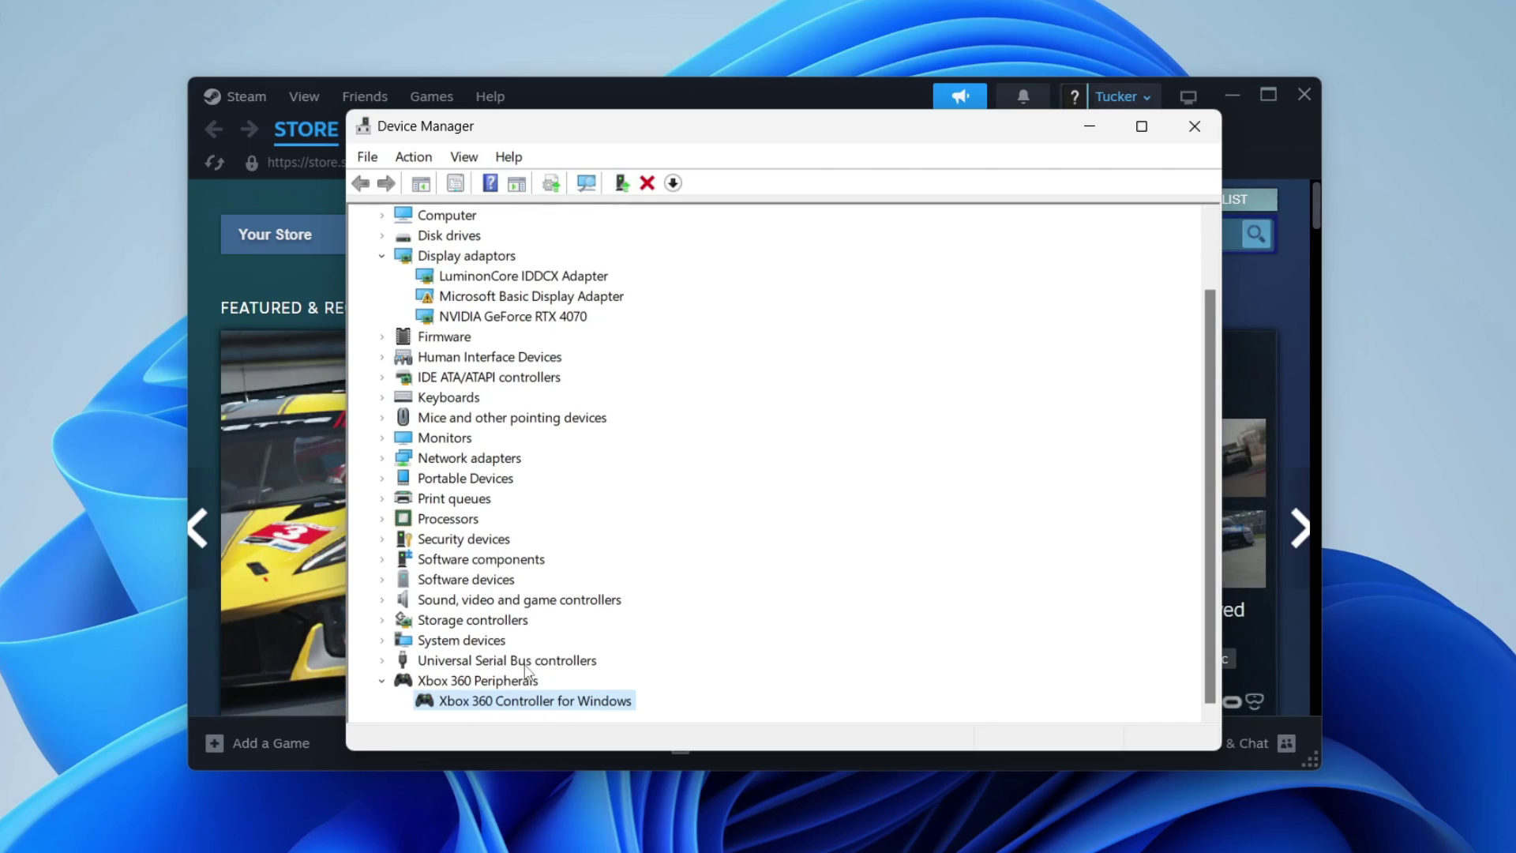
{"action": "right_click", "coordinate": [521, 706]}
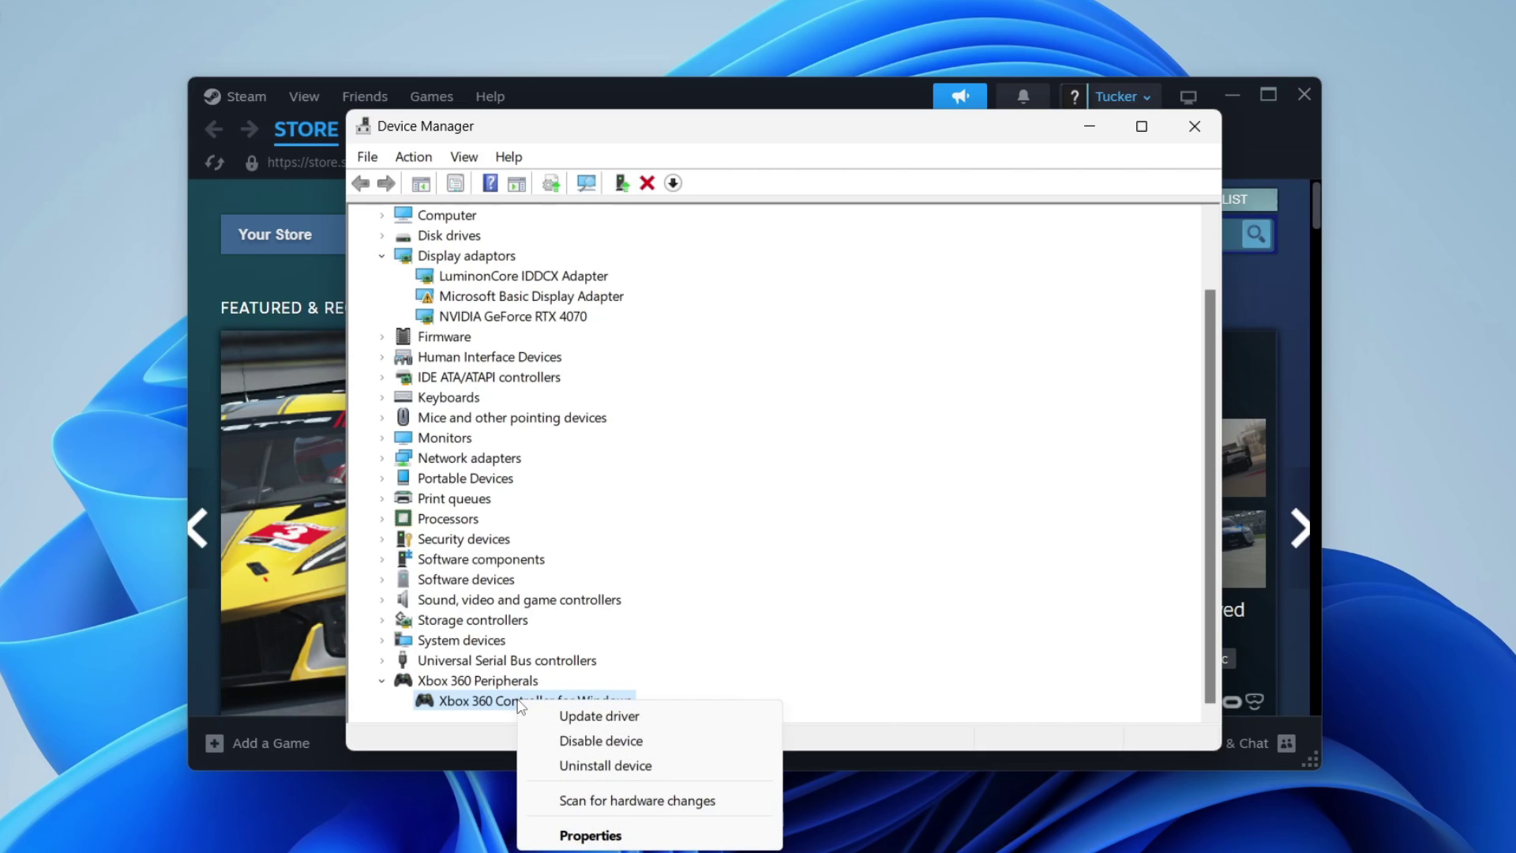
{"action": "left_click", "coordinate": [563, 716]}
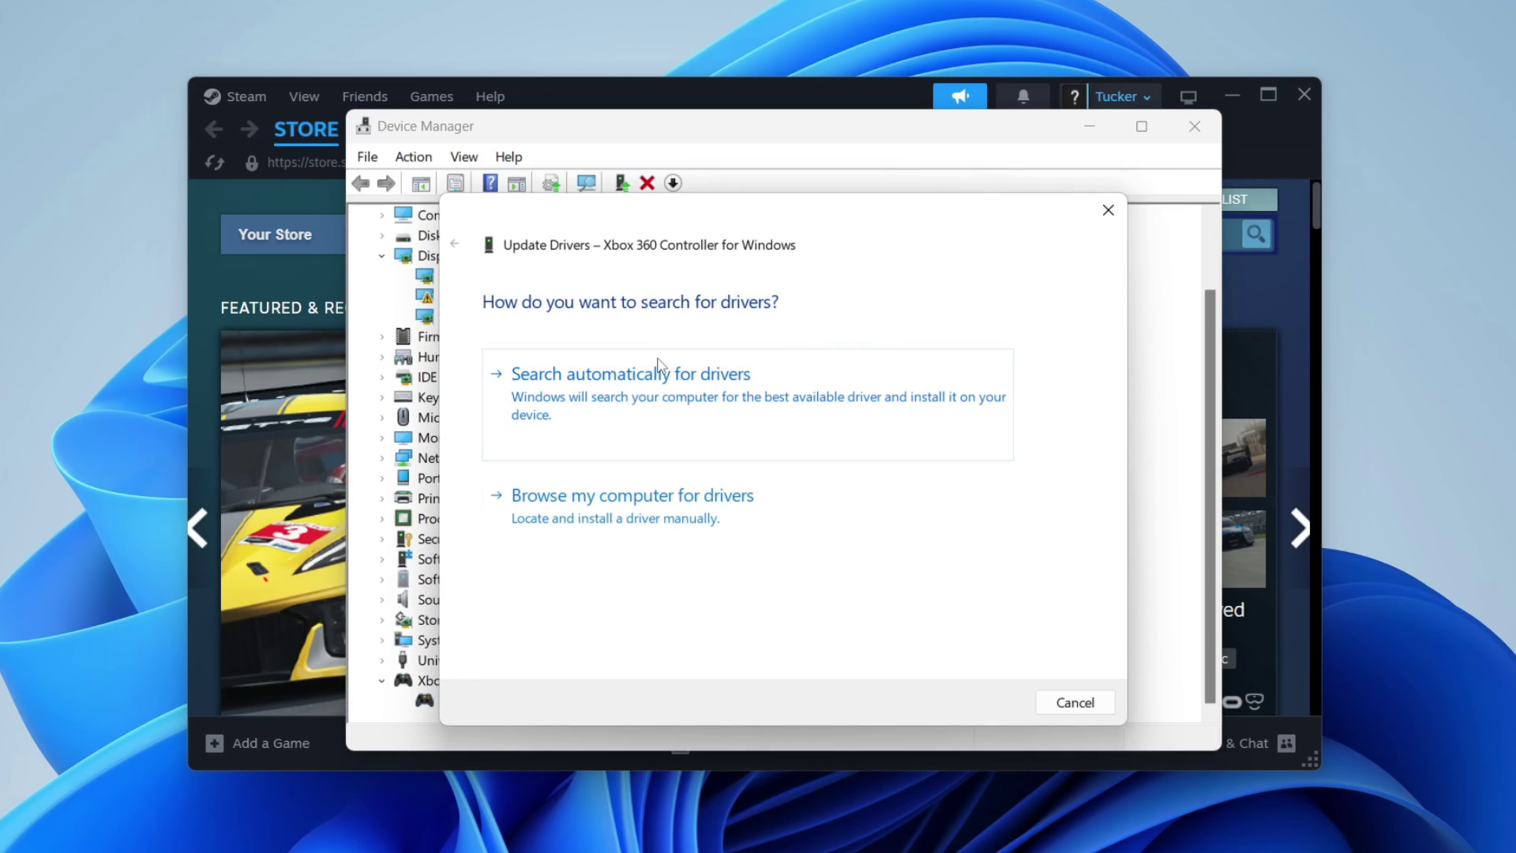
{"action": "left_click", "coordinate": [685, 404]}
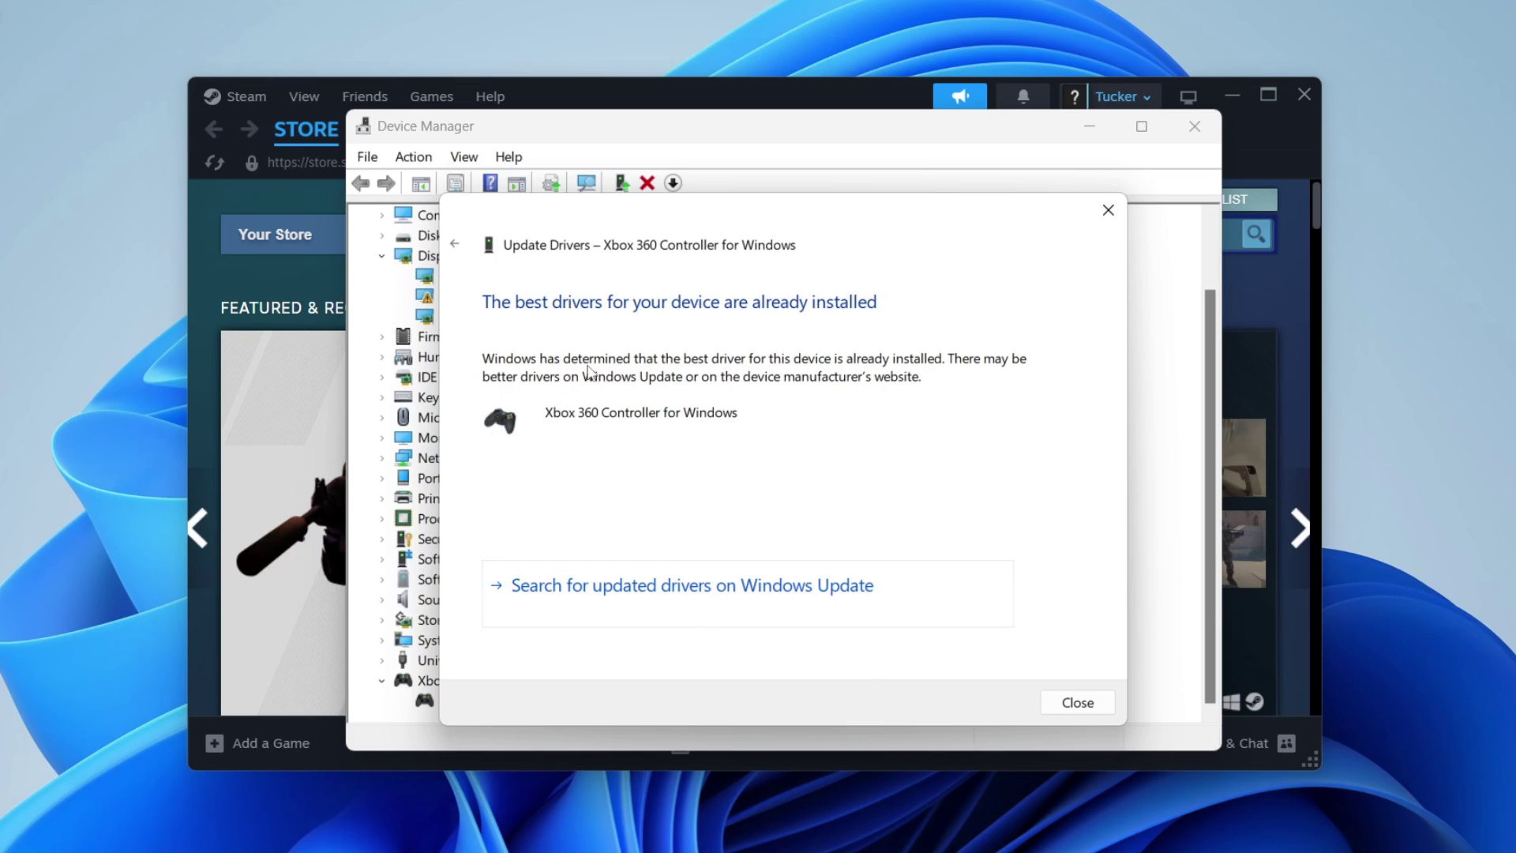
{"action": "left_click", "coordinate": [1108, 211]}
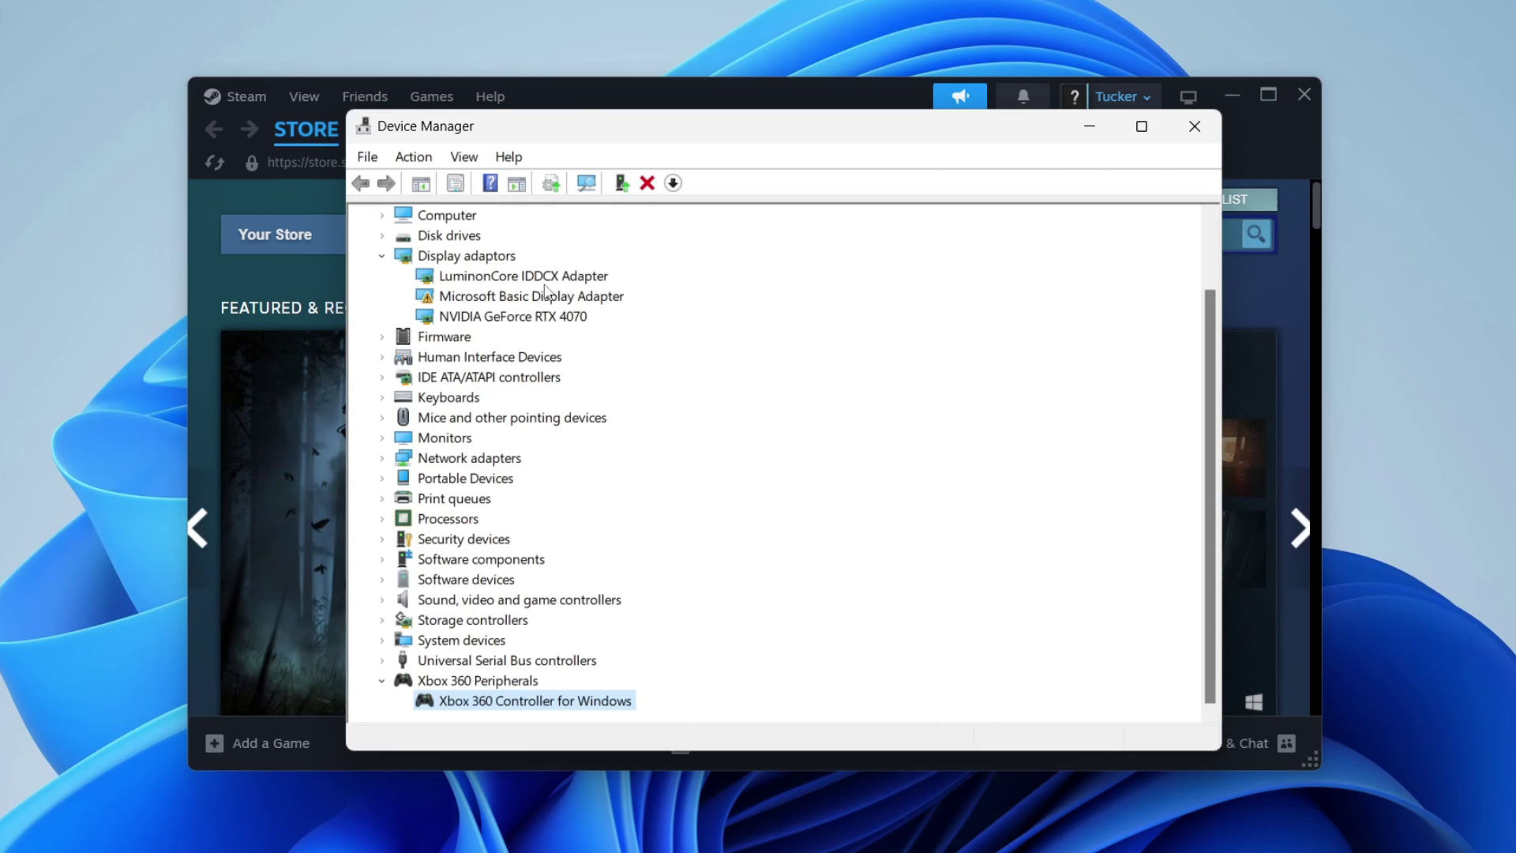
Step: Uninstall the Xbox 360 Controller for Windows device and bring Steam back to the front
{"action": "right_click", "coordinate": [555, 699]}
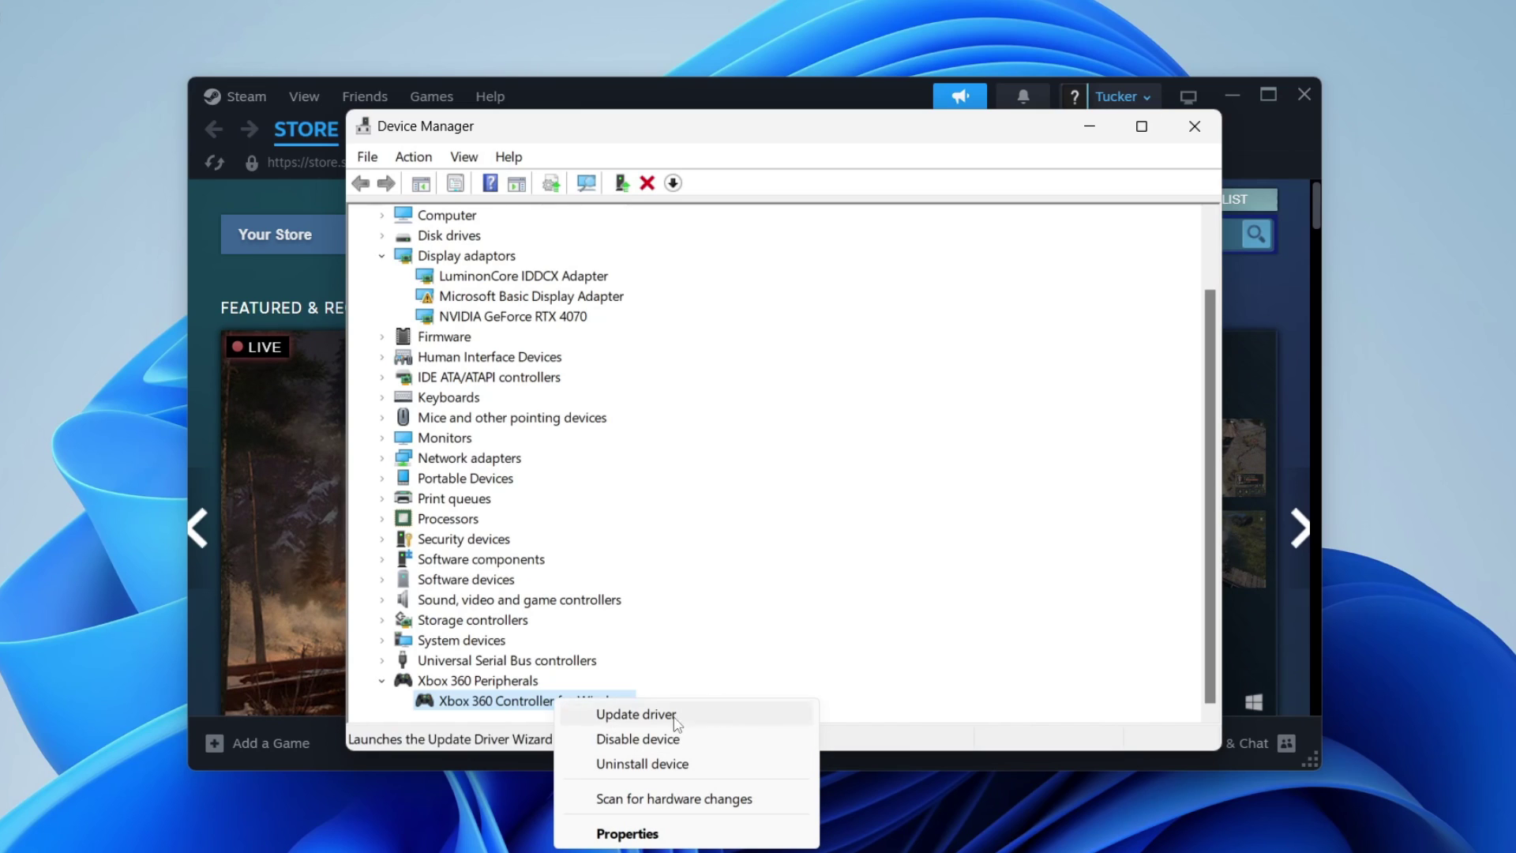
{"action": "left_click", "coordinate": [686, 763]}
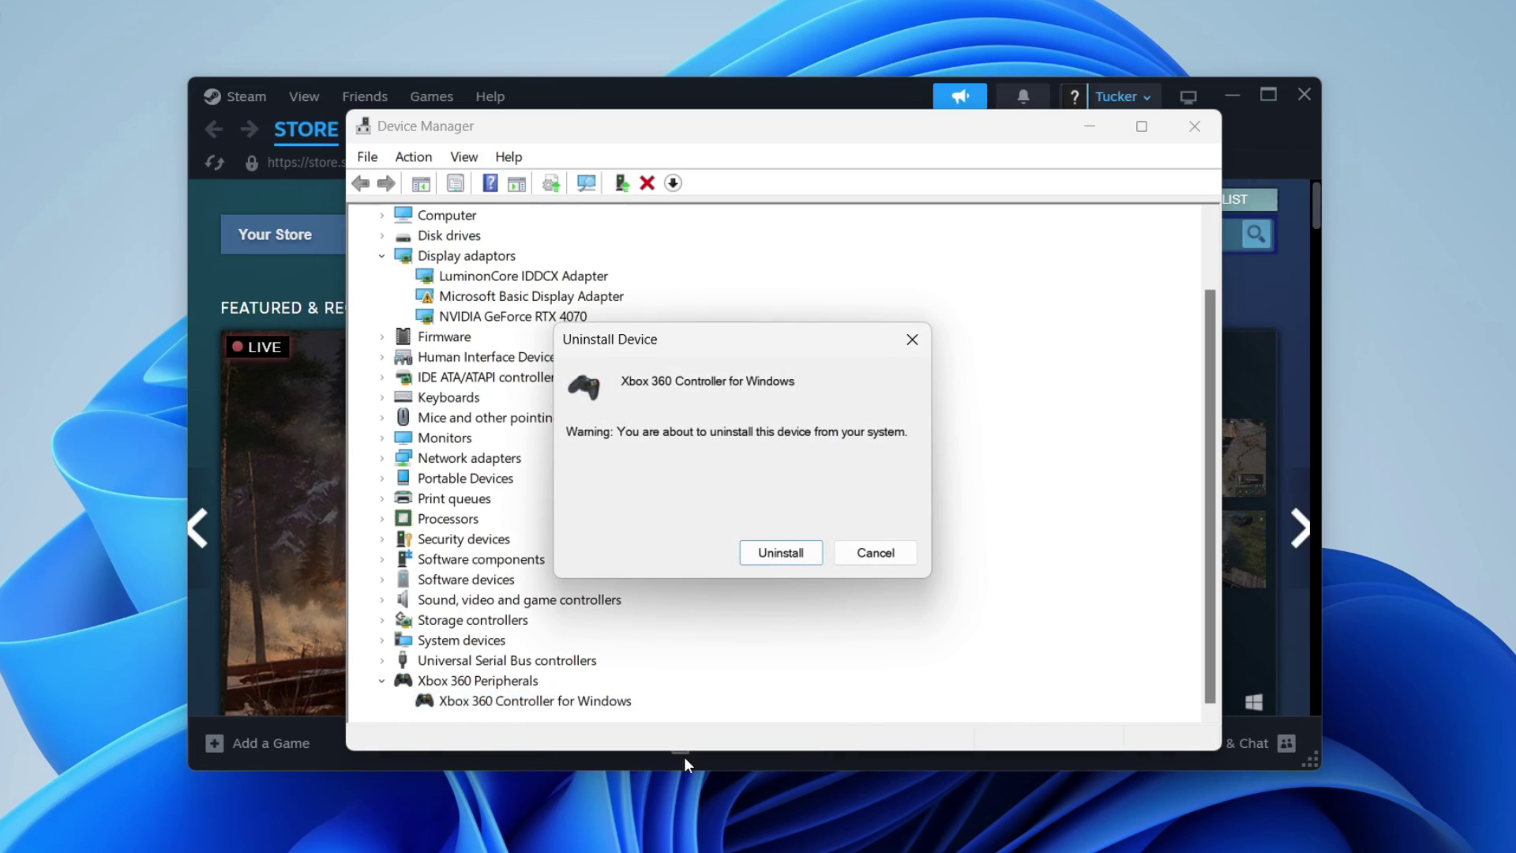
{"action": "left_click", "coordinate": [778, 551]}
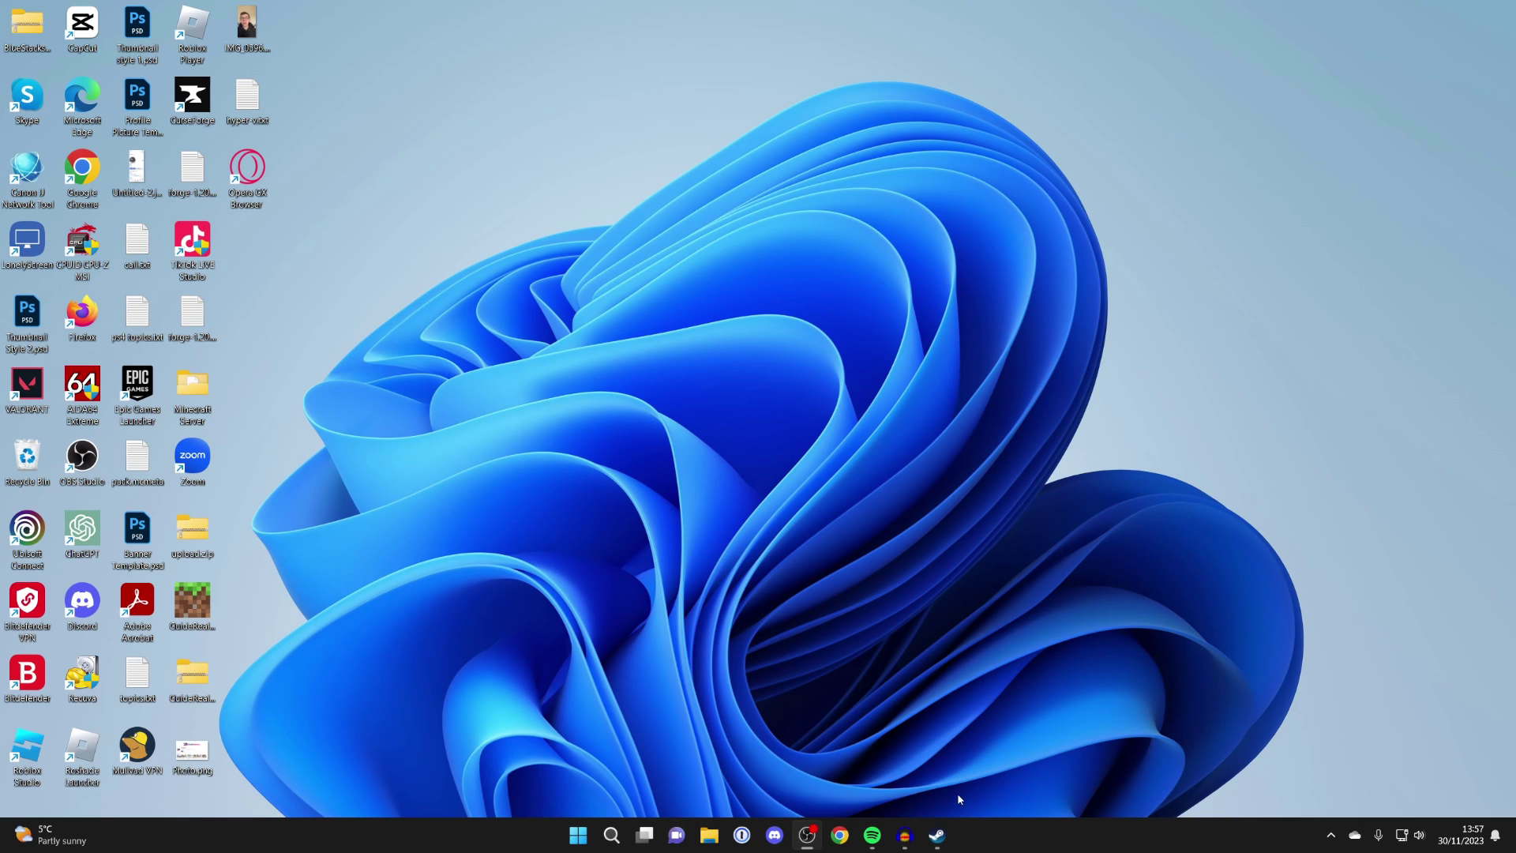
{"action": "left_click", "coordinate": [937, 834]}
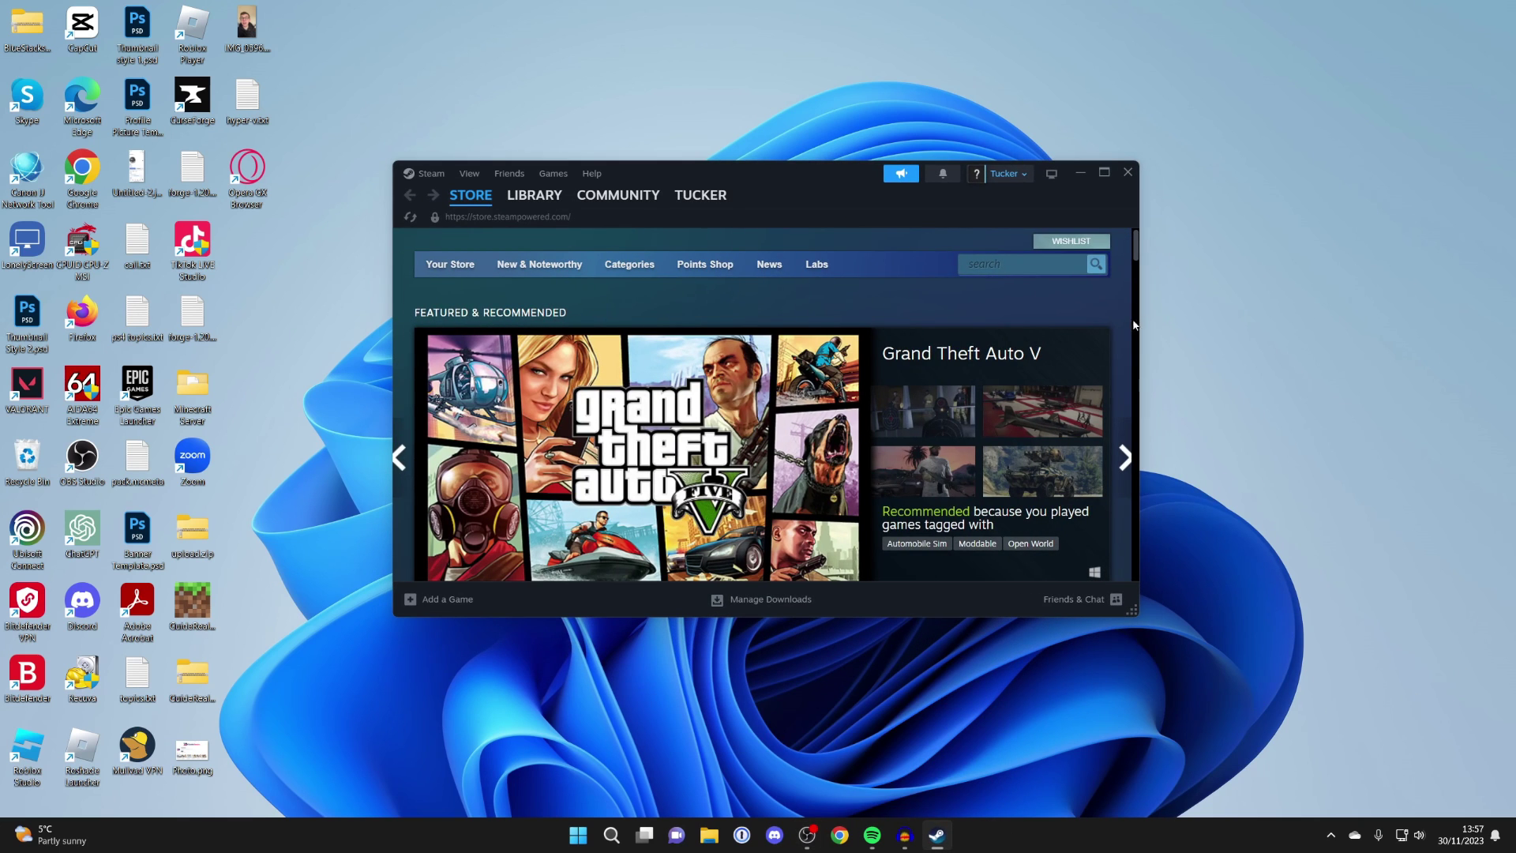
Step: Verify Steam Settings > Controller now lists the PDP Xbox 360 Afterglow, then close Settings
{"action": "left_click", "coordinate": [431, 176]}
{"action": "left_click", "coordinate": [426, 318]}
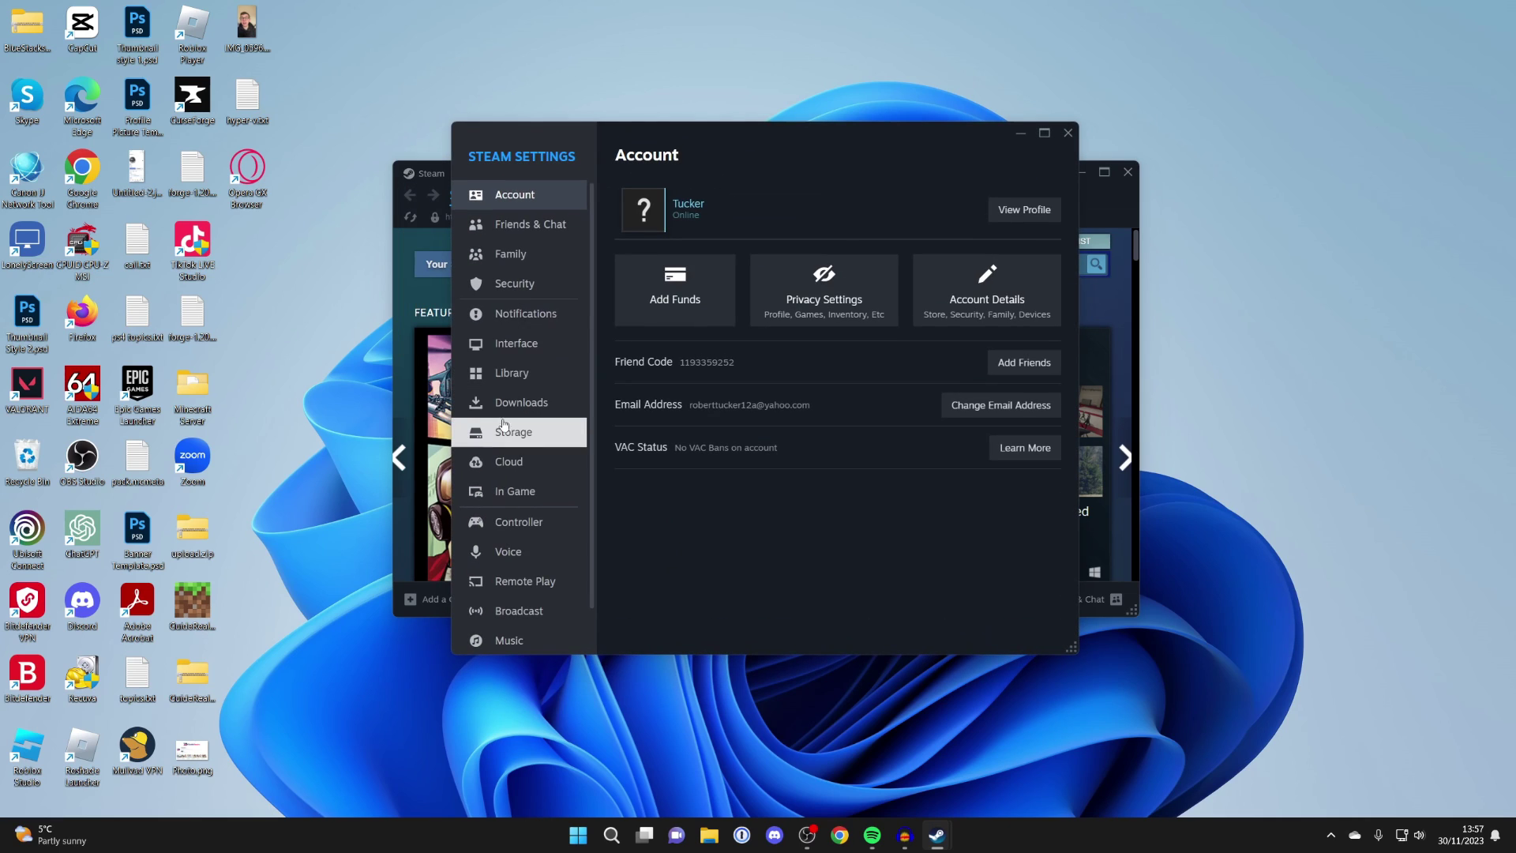
{"action": "left_click", "coordinate": [540, 516]}
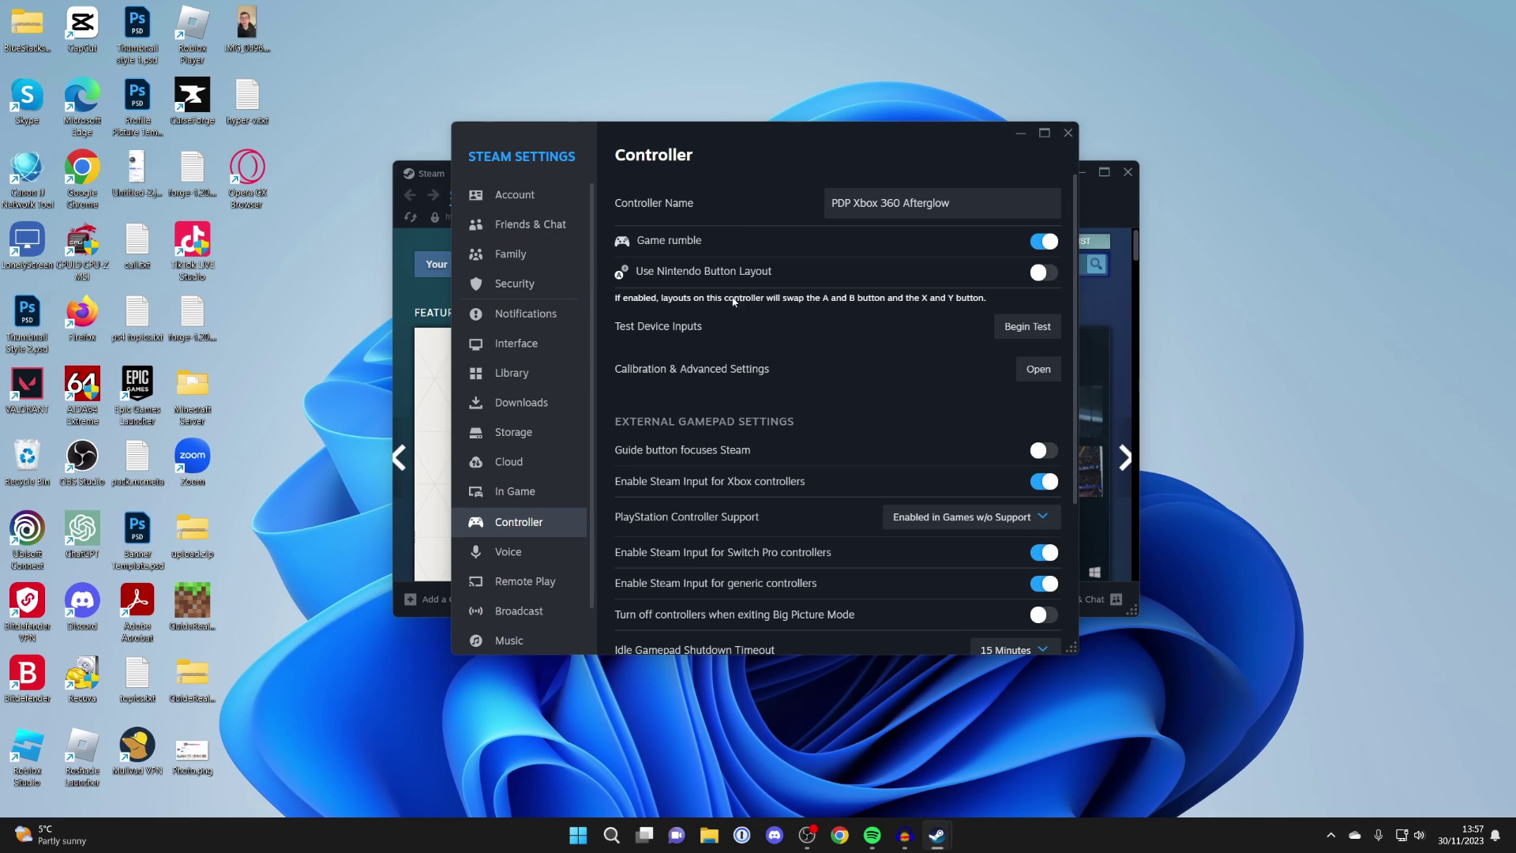
{"action": "scroll", "coordinate": [802, 303], "scroll_direction": "down", "scroll_amount": 3}
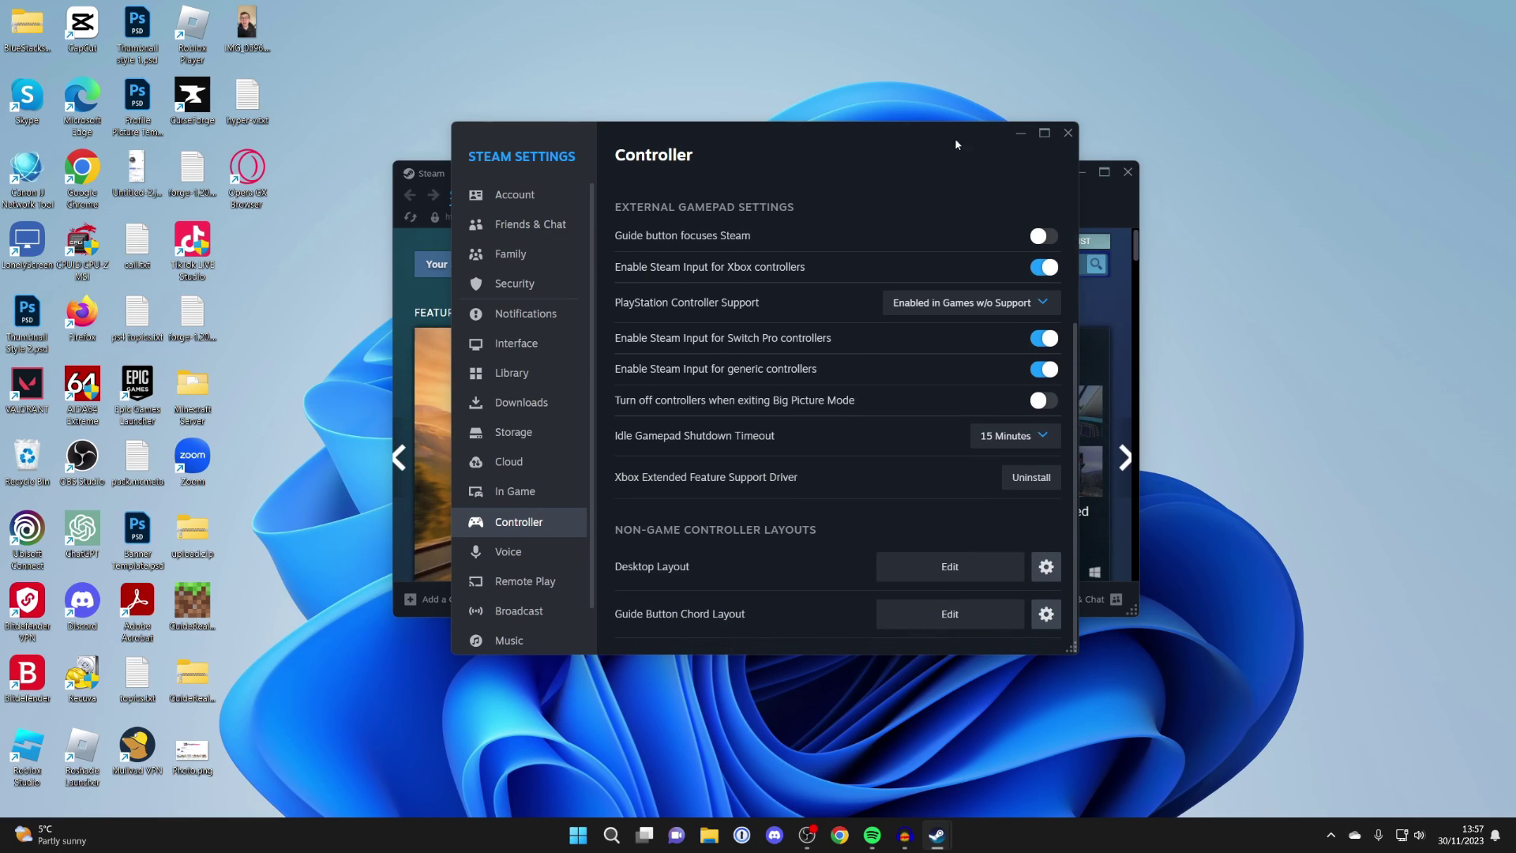
{"action": "left_click", "coordinate": [1066, 134]}
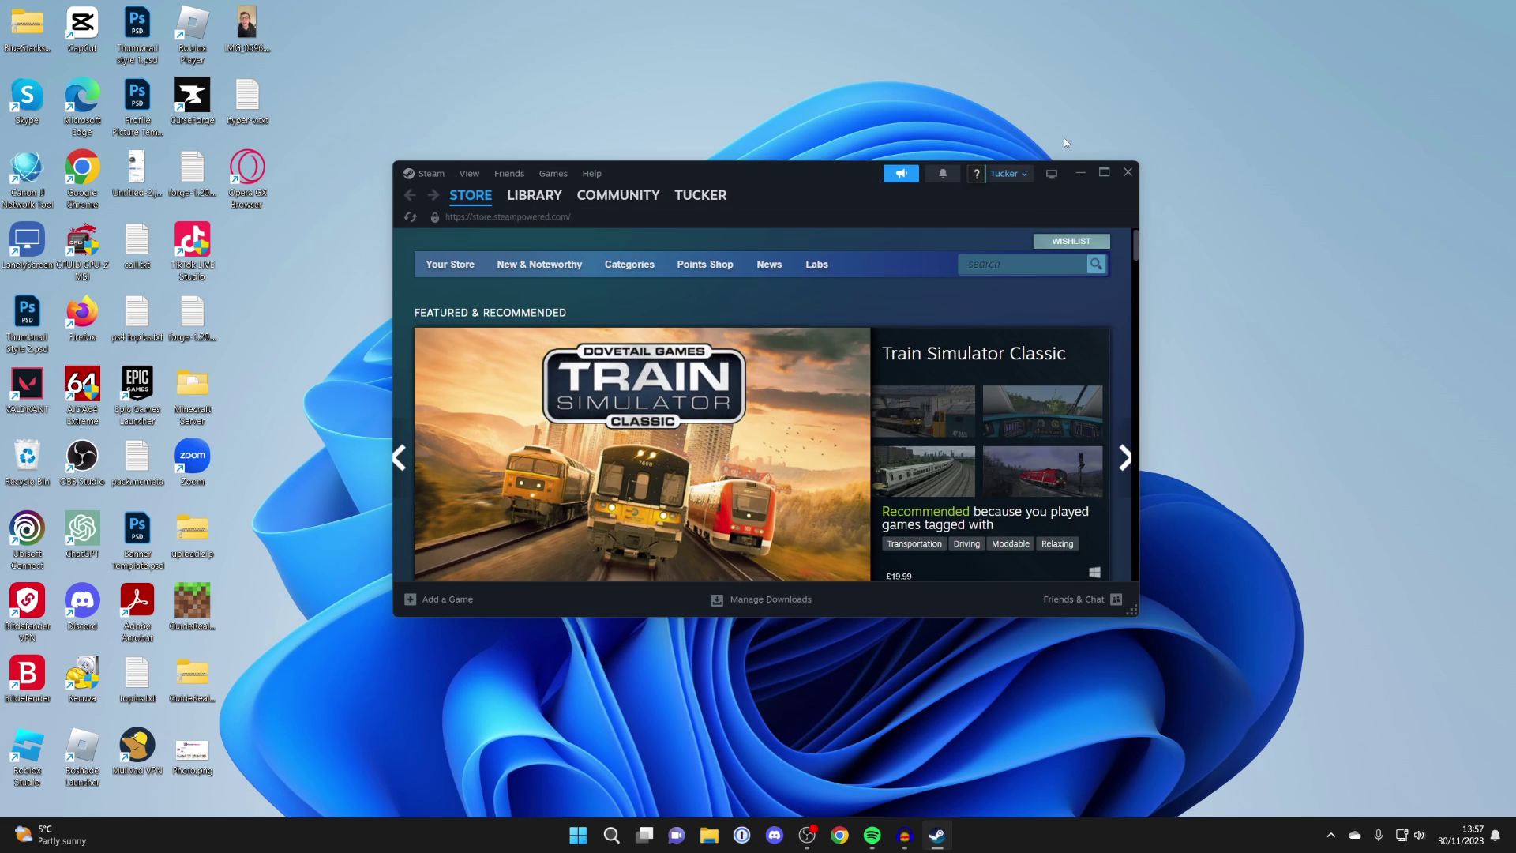